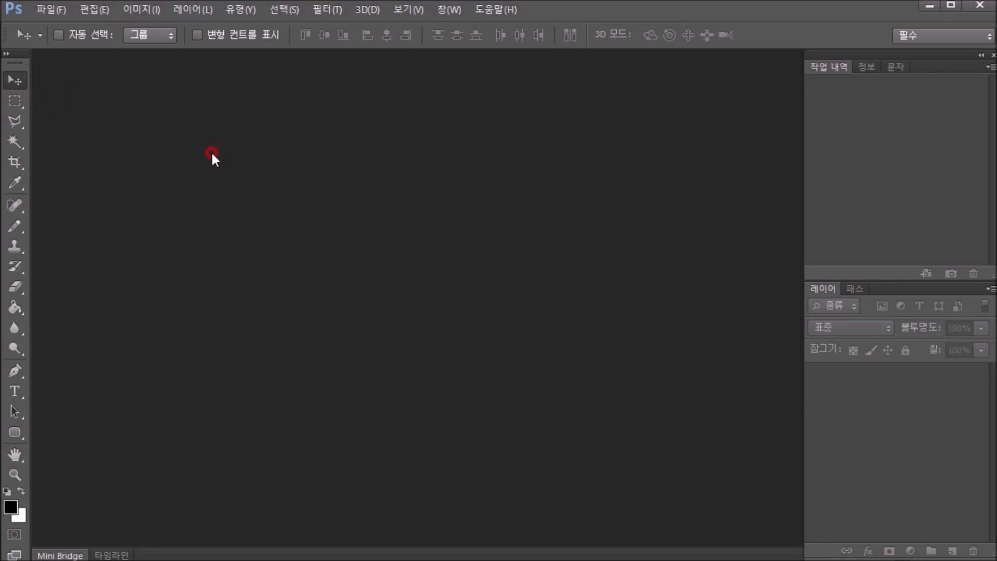
Create a new 800 × 500 pixel RGB document at 72 pixels/inch with a white background.
click(51, 10)
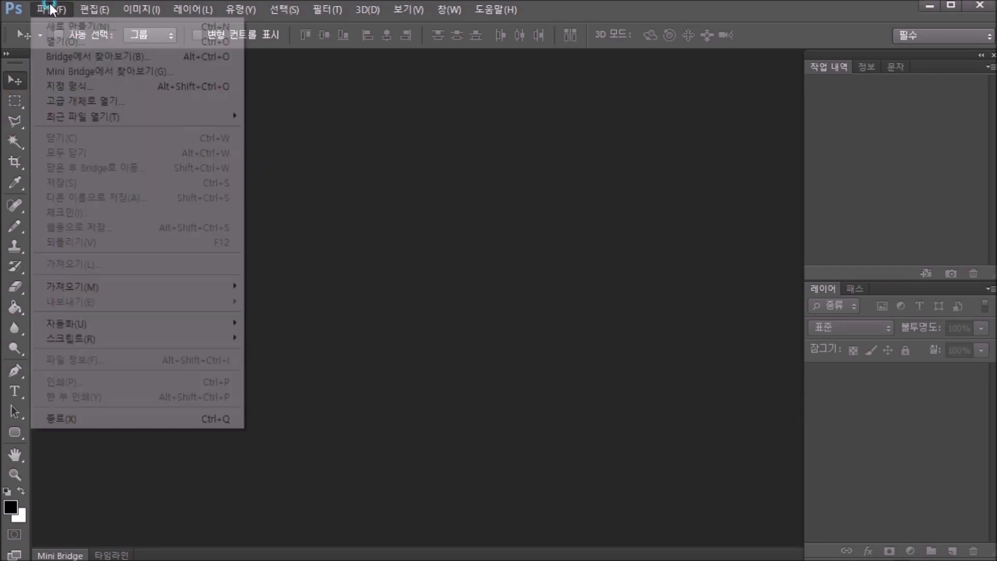
click(55, 26)
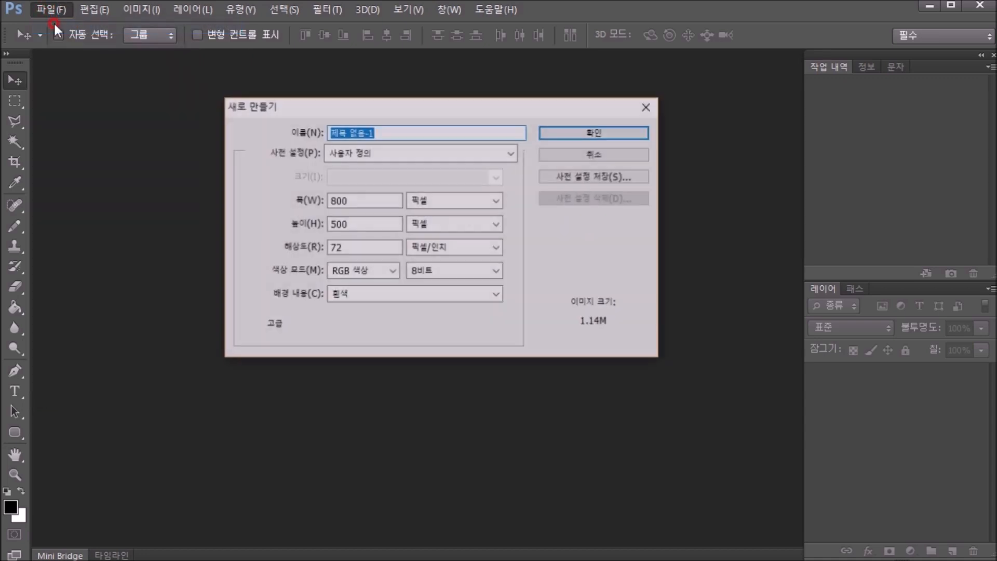
click(298, 204)
click(299, 224)
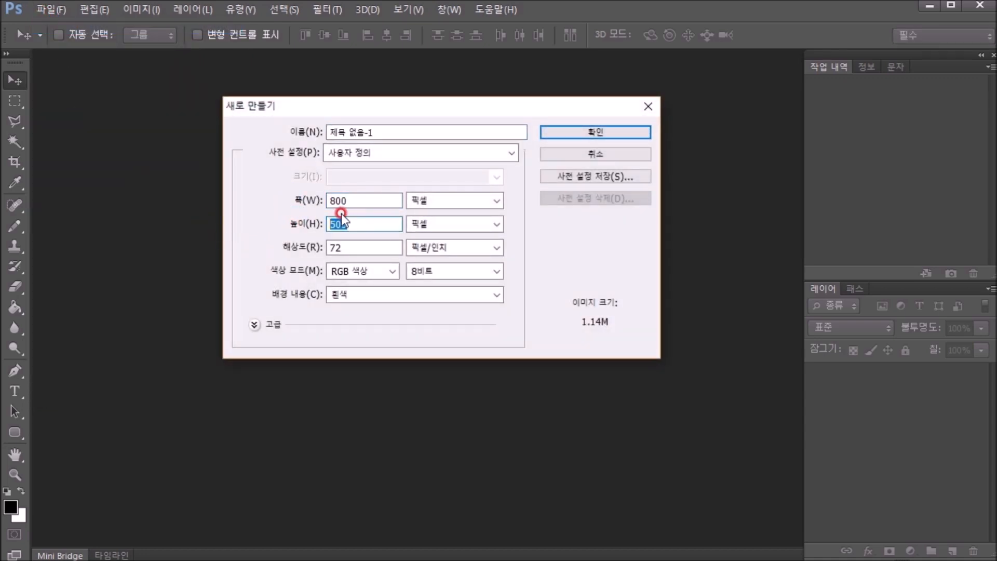
click(563, 134)
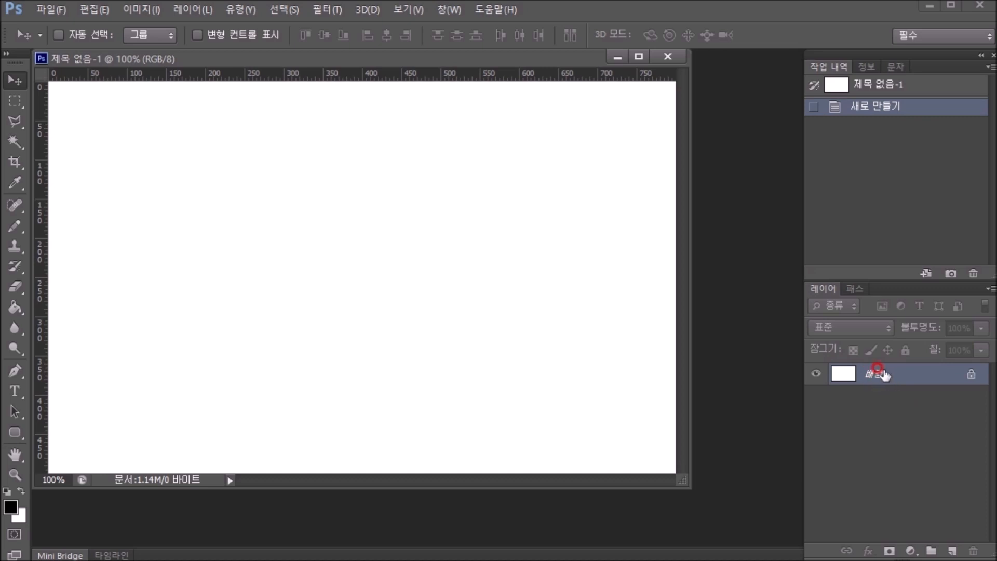
Compare the blank document with the pink desk photo pink-2187216_1920.jpg.
key(z)
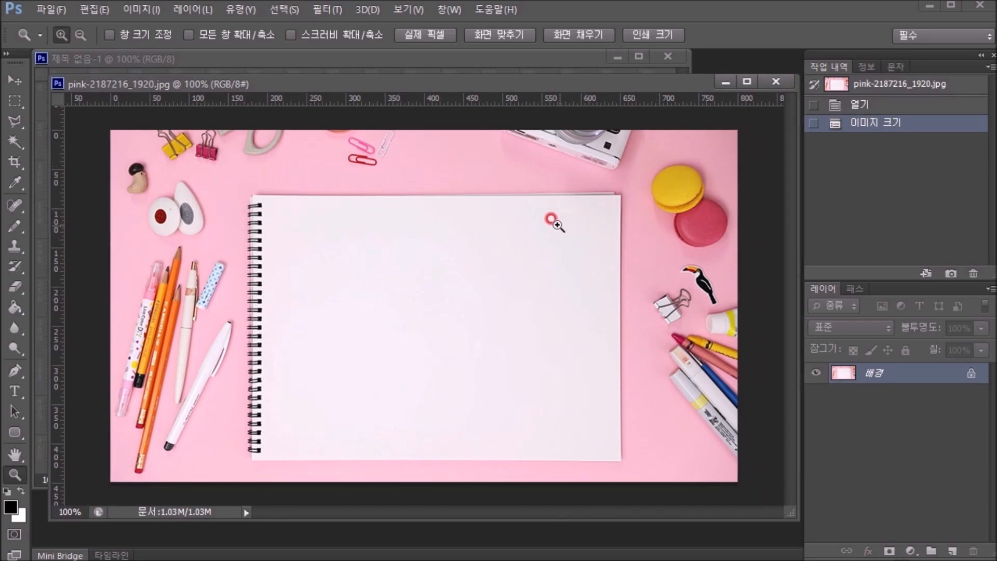
click(270, 58)
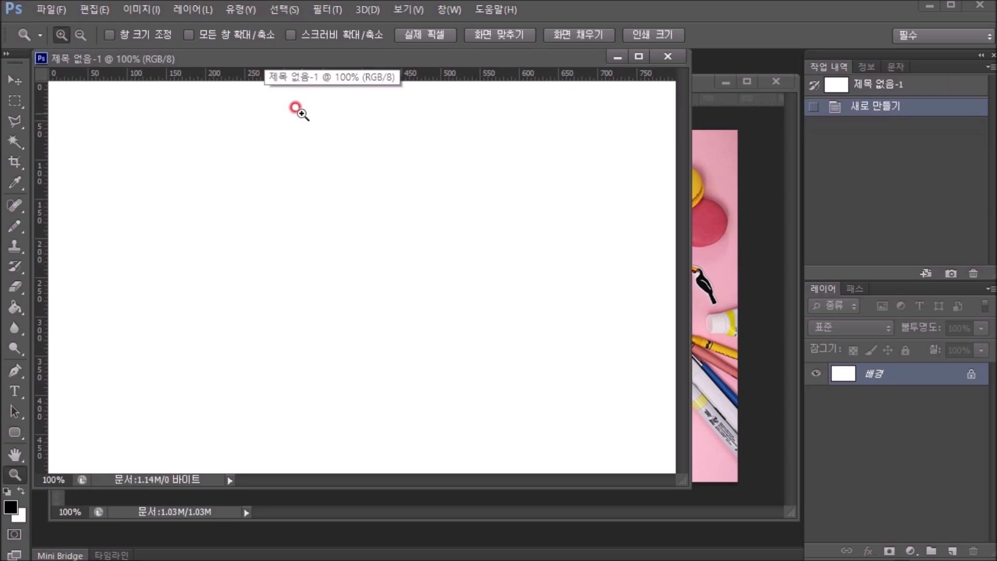
click(740, 180)
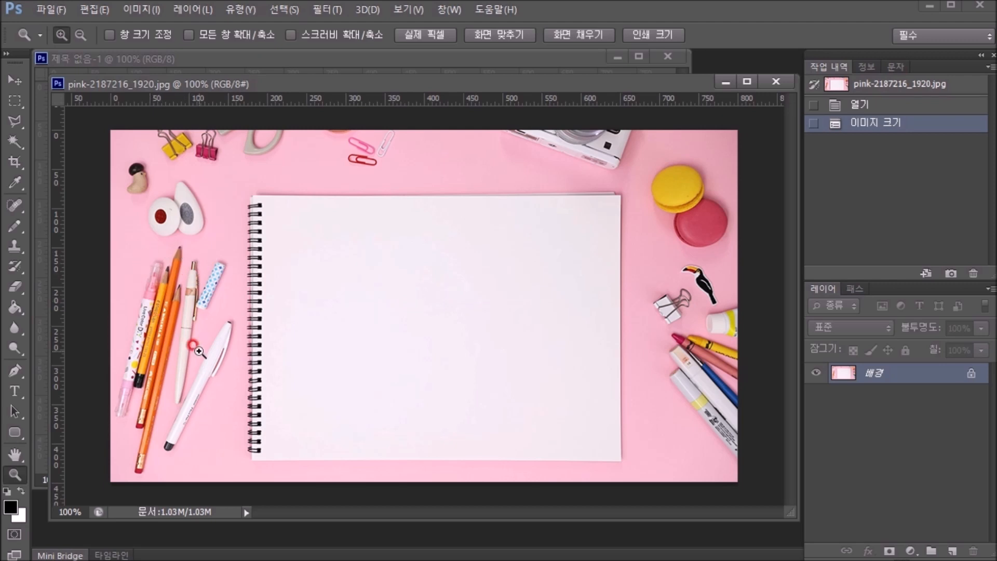
Place the finished character drawing at the centre of the notebook page in the pink photo and merge it into the background.
key(b)
mouse_move(460, 261)
mouse_down()
mouse_move(437, 257)
mouse_move(395, 274)
mouse_move(382, 324)
mouse_move(436, 348)
mouse_move(489, 319)
mouse_move(478, 274)
mouse_move(459, 262)
mouse_up()
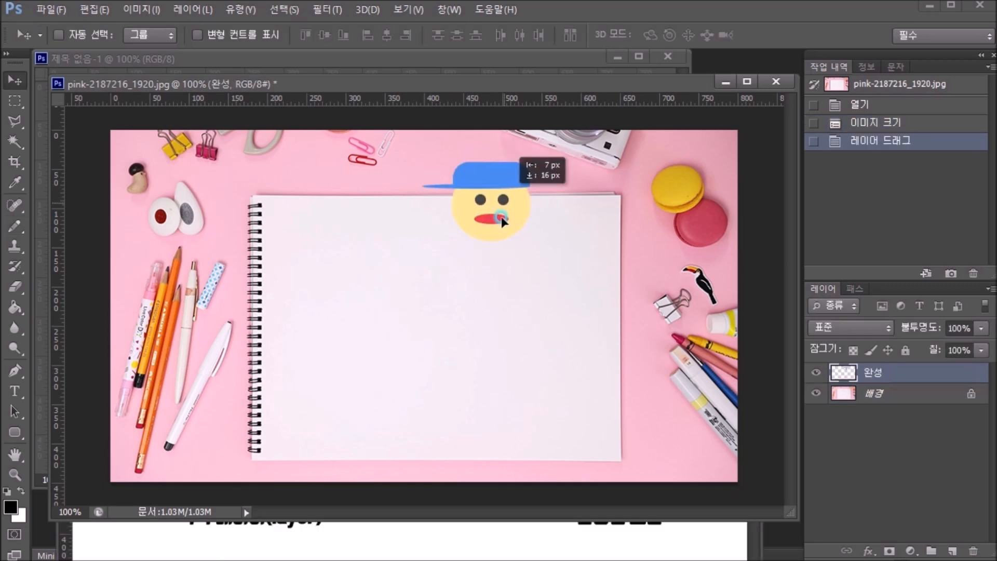
drag(510, 196, 461, 325)
key(ctrl+e)
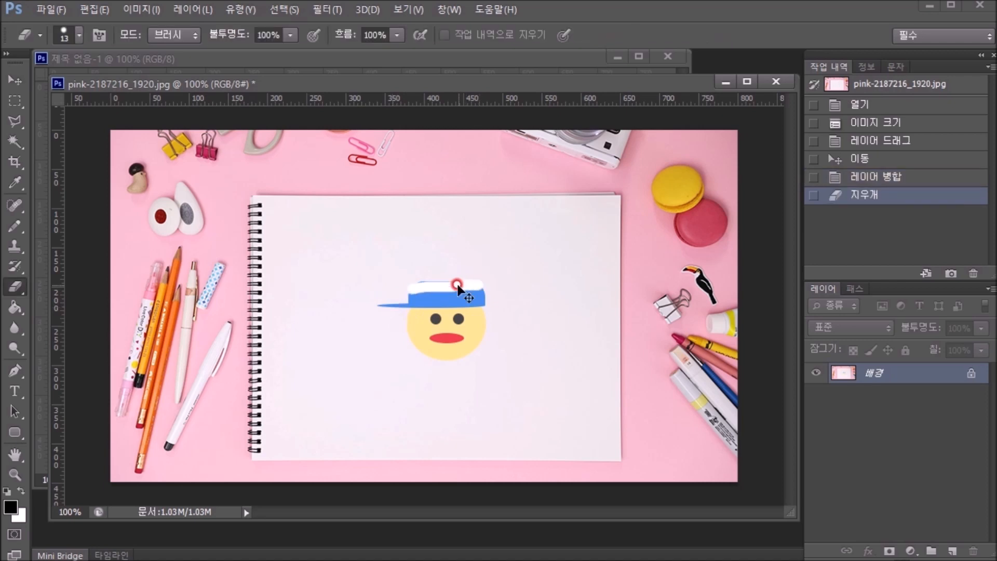
Erase the character's blue cap on the merged photo with a 13 px Eraser and undo the red pencil outline sketched over it.
key(ctrl+z)
mouse_move(421, 282)
mouse_down()
mouse_move(490, 284)
mouse_move(410, 290)
mouse_move(452, 293)
mouse_move(410, 300)
mouse_move(464, 298)
mouse_up()
mouse_move(375, 308)
mouse_down()
mouse_move(492, 309)
mouse_move(489, 289)
mouse_move(471, 284)
mouse_move(420, 287)
mouse_move(416, 300)
mouse_move(371, 305)
mouse_up()
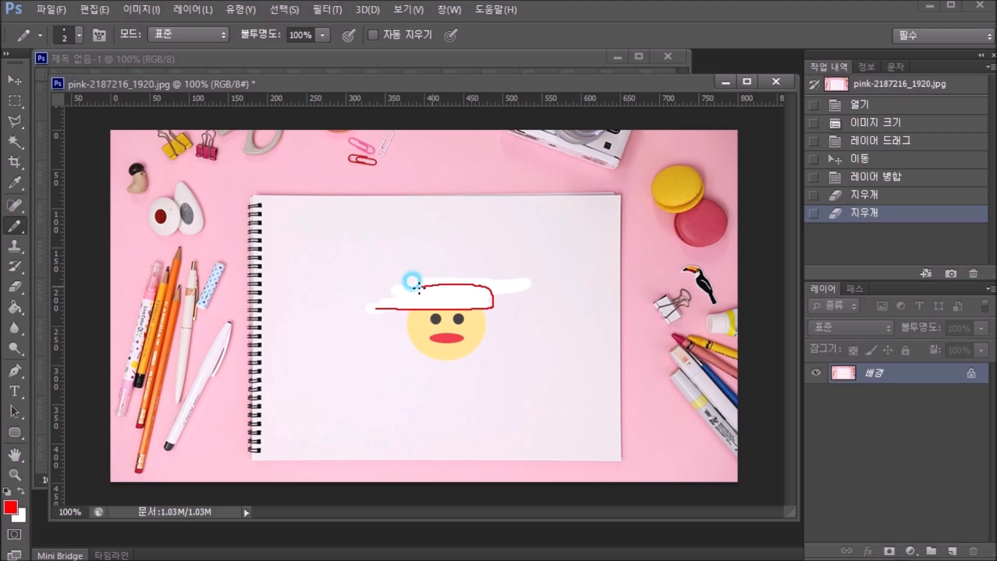
key(ctrl+z)
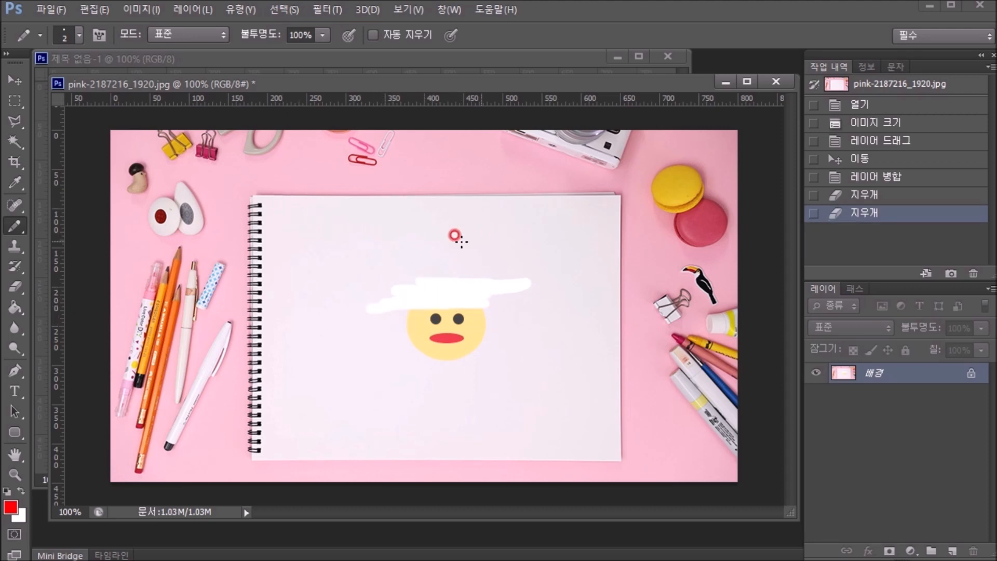
Draw a red zigzag beside the notebook's spiral binding with the 2 px Pencil and minimise the pink photo.
mouse_move(274, 191)
mouse_down()
mouse_move(258, 205)
mouse_move(275, 217)
mouse_move(259, 238)
mouse_move(285, 266)
mouse_move(261, 292)
mouse_move(281, 310)
mouse_move(283, 382)
mouse_up()
drag(259, 442, 294, 476)
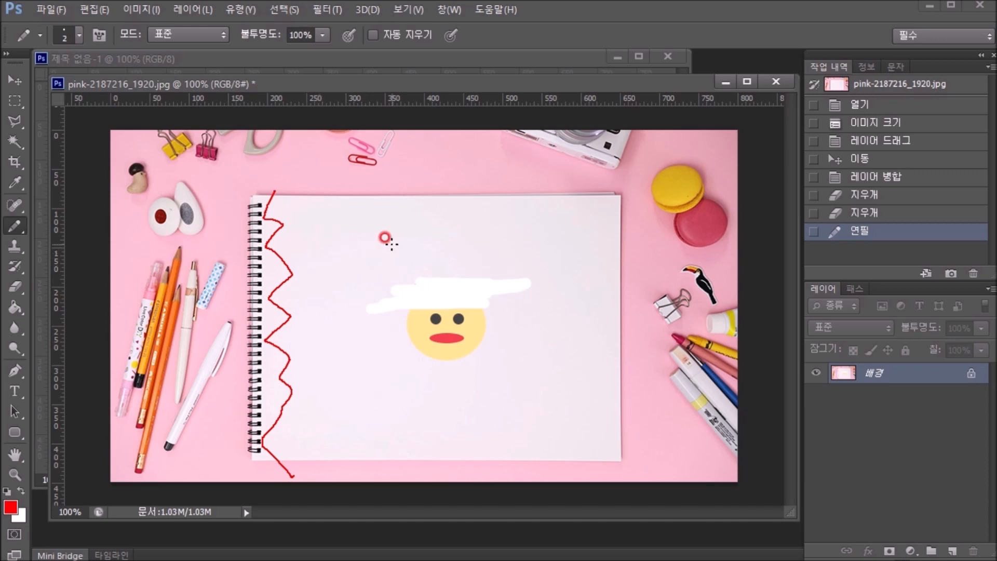
click(728, 81)
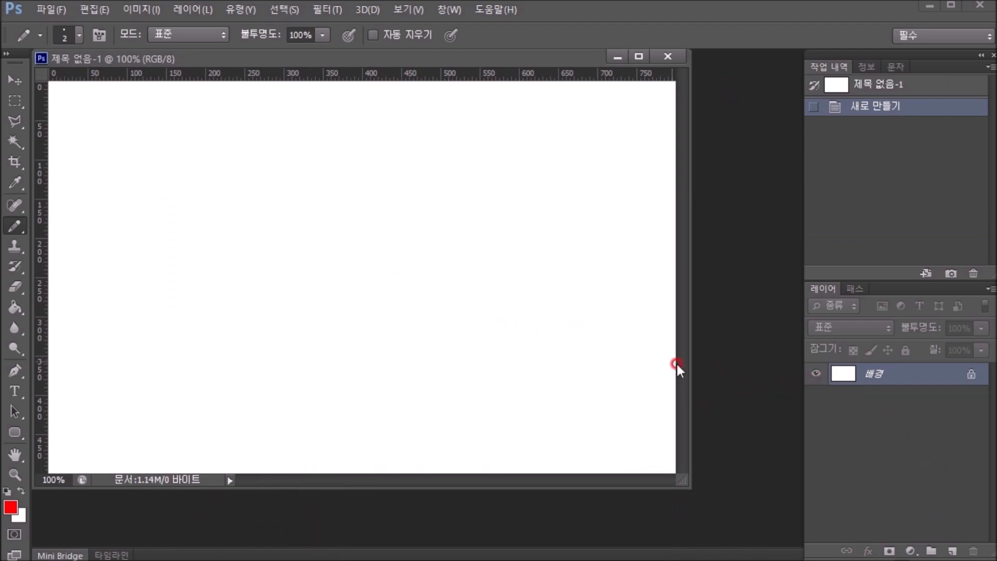
Add two empty layers above the background of the blank document and select each one in turn.
click(952, 551)
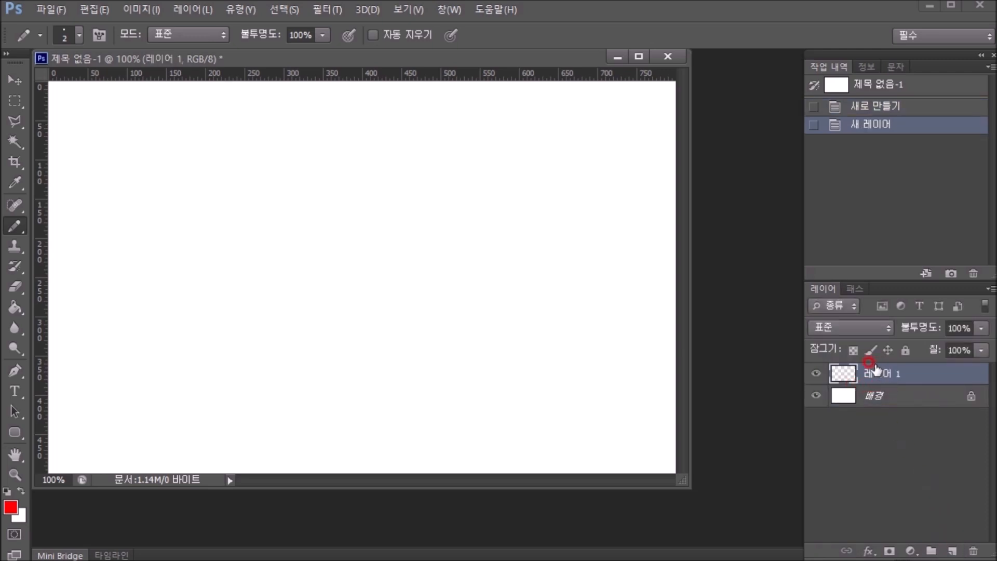
click(954, 552)
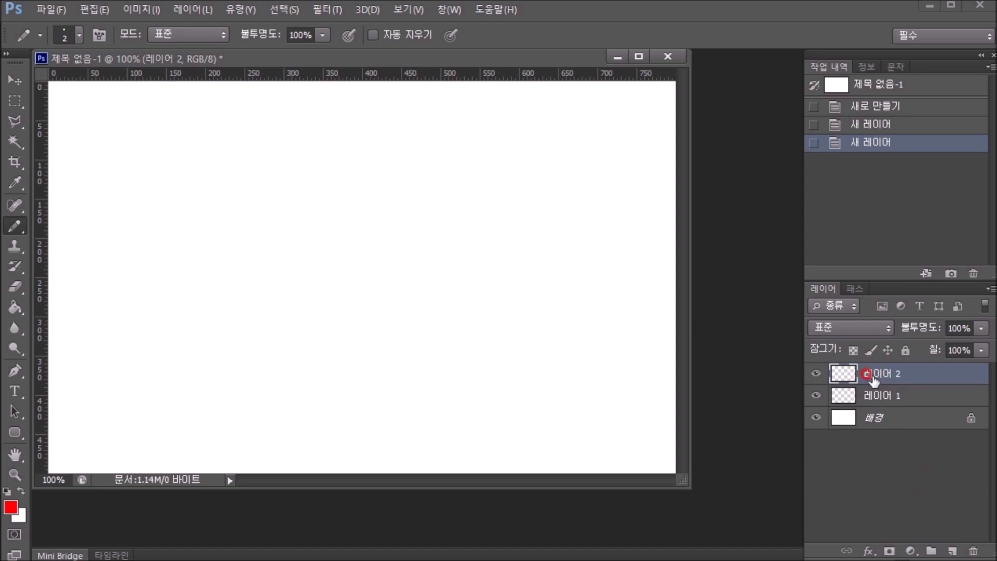
click(894, 389)
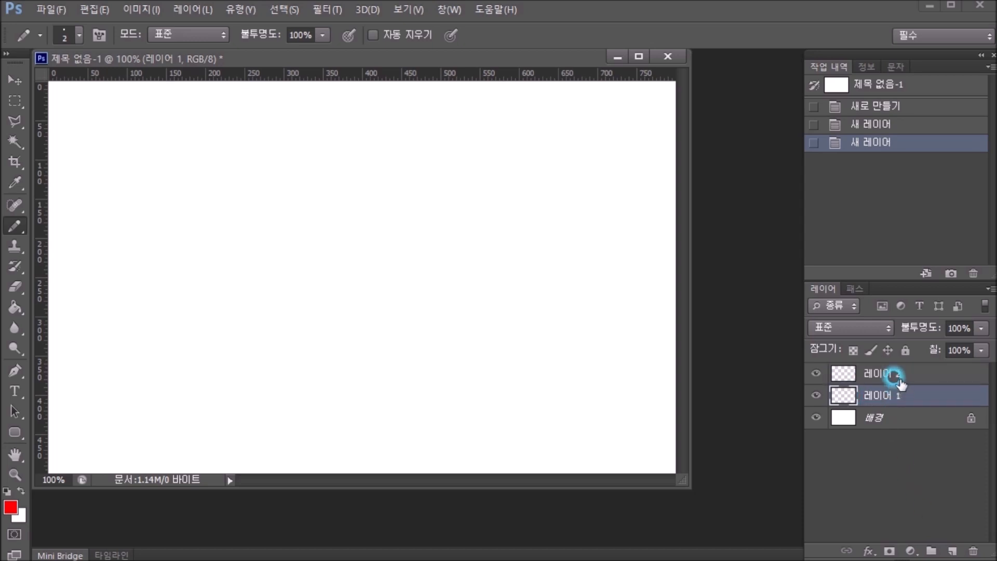
click(893, 374)
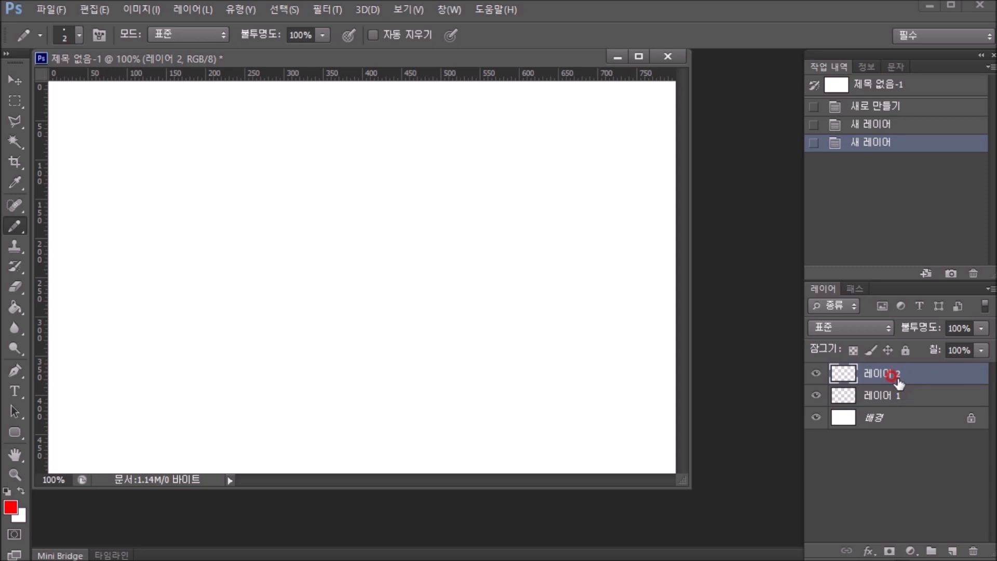
Delete 레이어 2 and 레이어 1, leaving the 배경 layer selected.
click(969, 553)
click(443, 229)
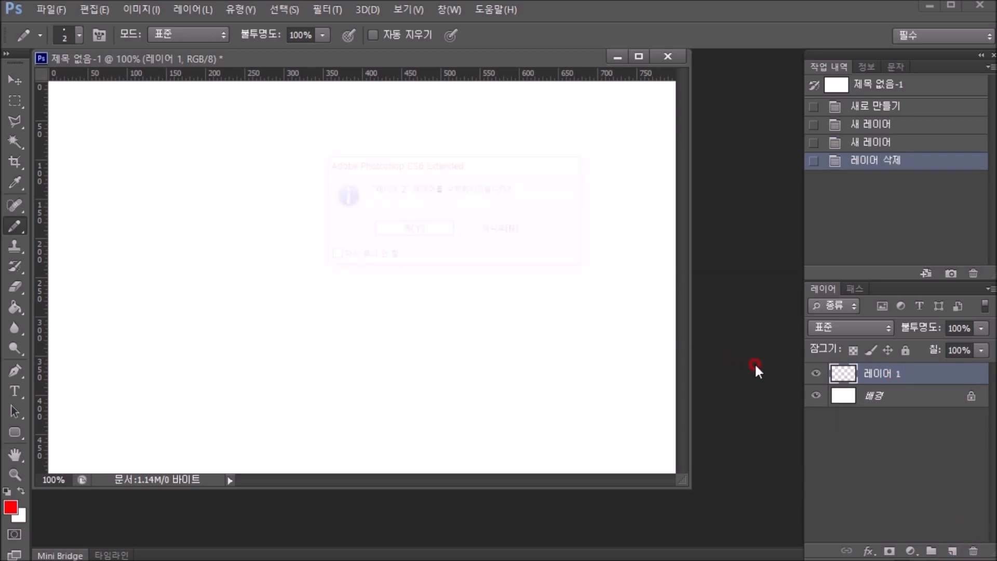
click(974, 551)
click(438, 229)
click(877, 374)
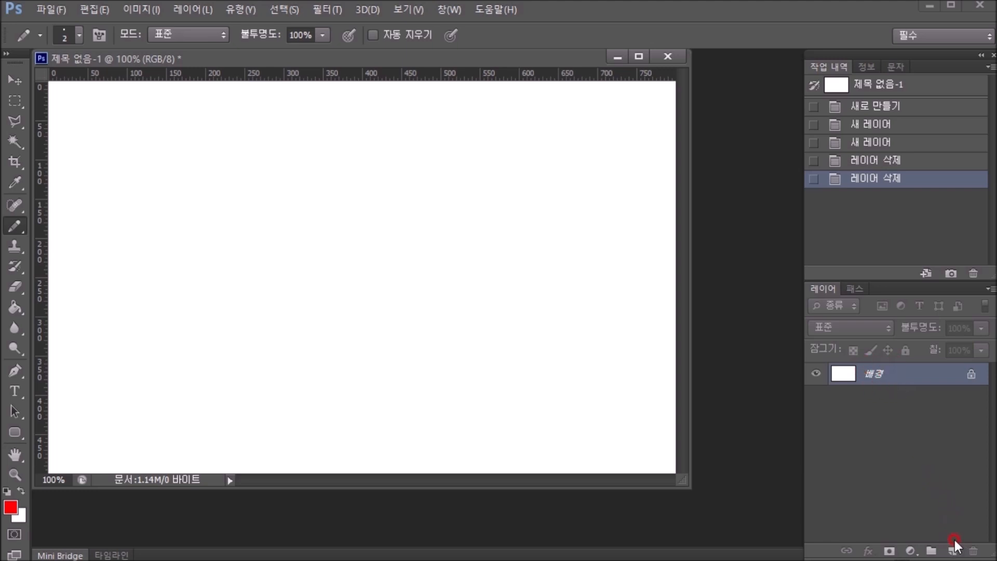
drag(962, 550, 972, 548)
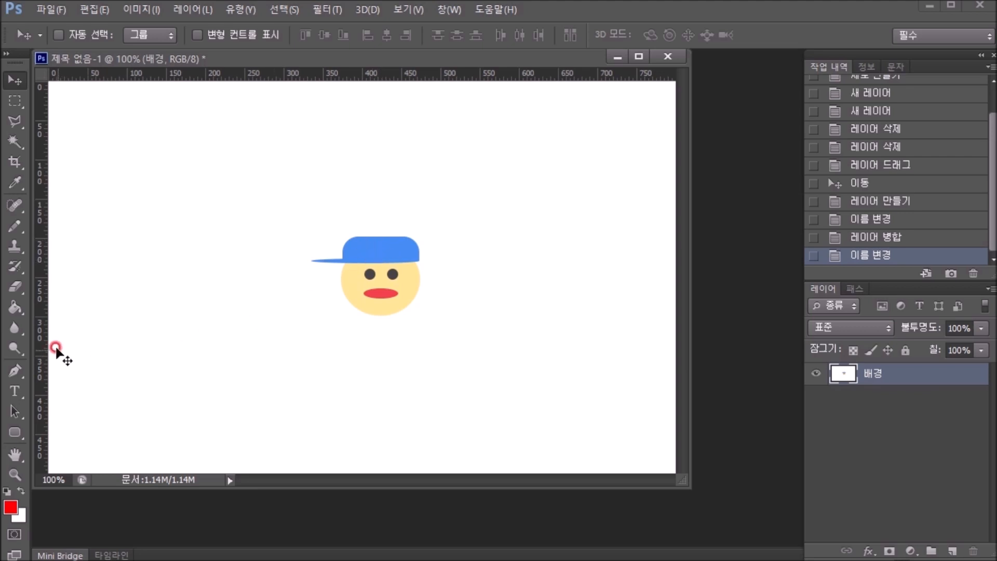
Try erasing the blue cap on the 배경 layer with the 13 px Eraser and undo both strokes.
click(17, 288)
mouse_move(315, 260)
mouse_down()
mouse_move(457, 251)
mouse_move(350, 243)
mouse_move(376, 244)
mouse_move(351, 251)
mouse_move(412, 256)
mouse_move(391, 236)
mouse_move(352, 247)
mouse_move(416, 273)
mouse_up()
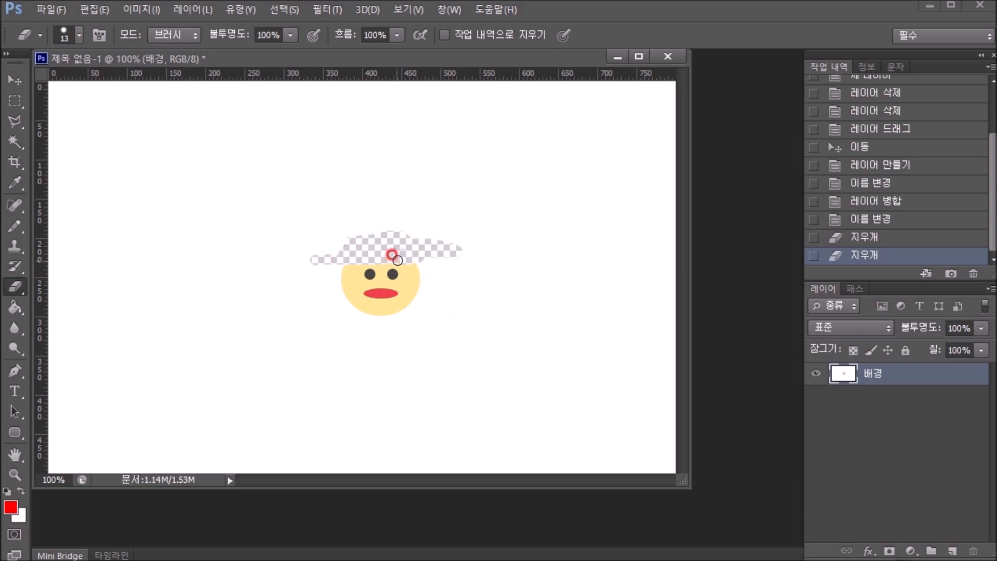
key(ctrl+alt+z)
key(ctrl+alt+z)
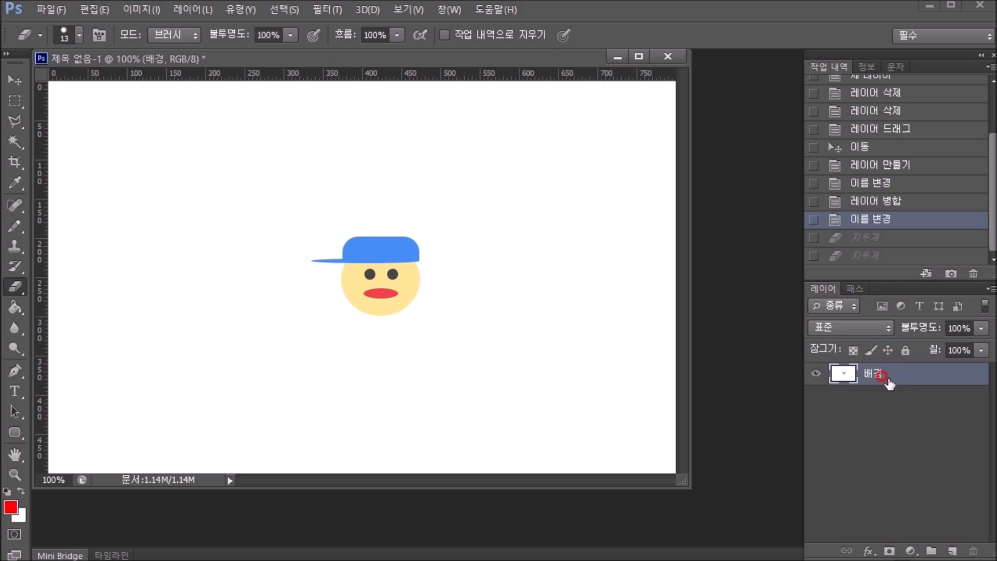
Add three empty layers above the 배경 layer and select each new layer from lowest to highest.
click(952, 552)
click(953, 552)
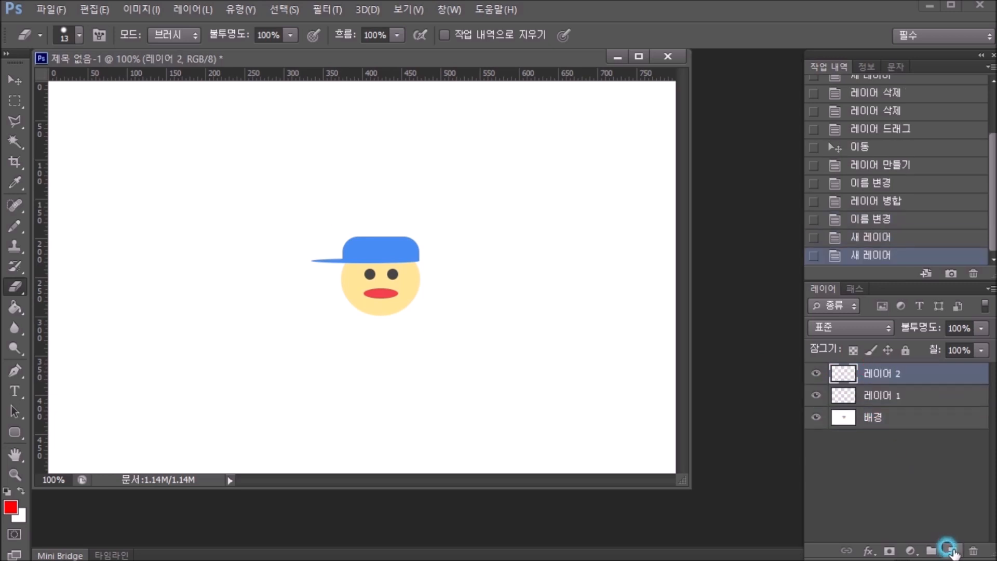
click(953, 550)
click(898, 415)
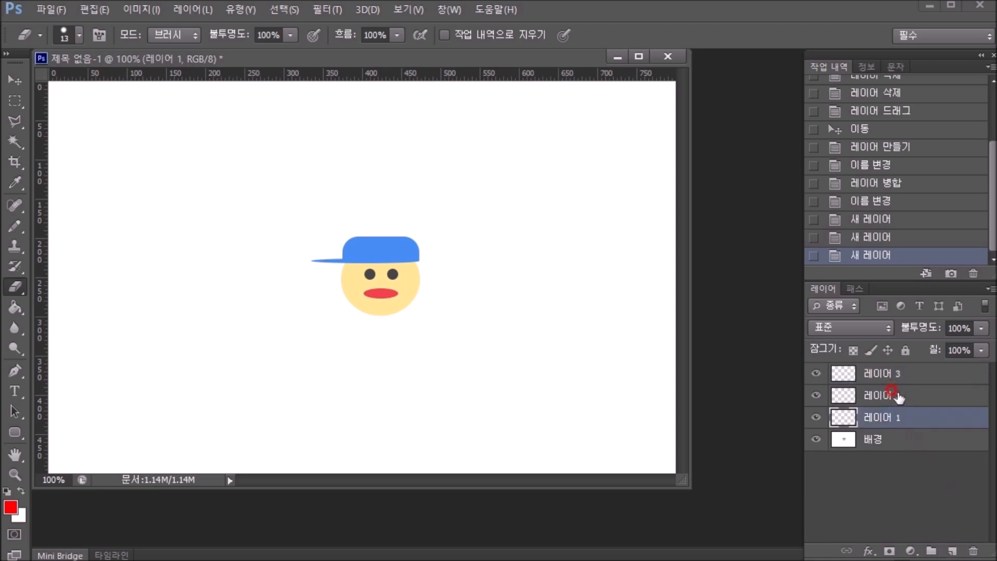
click(895, 394)
click(892, 375)
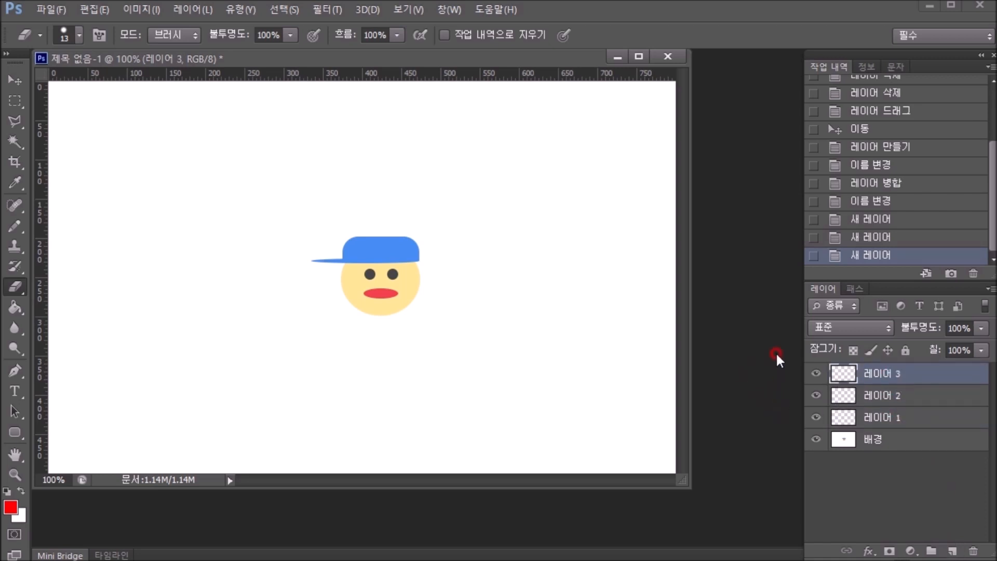
Close the untitled document and select the 얼굴 layer in 그림_레이어.psd.
click(668, 55)
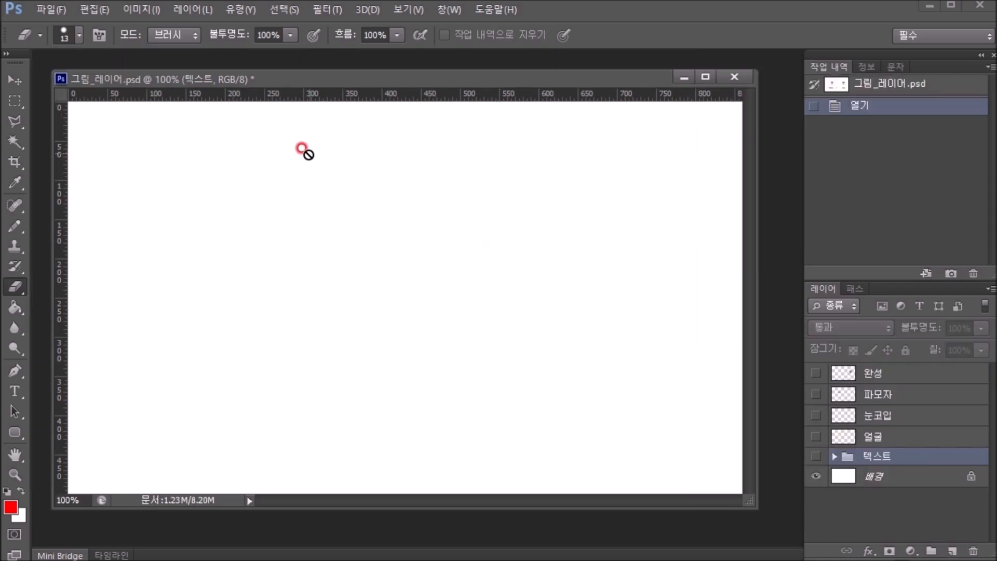
click(910, 483)
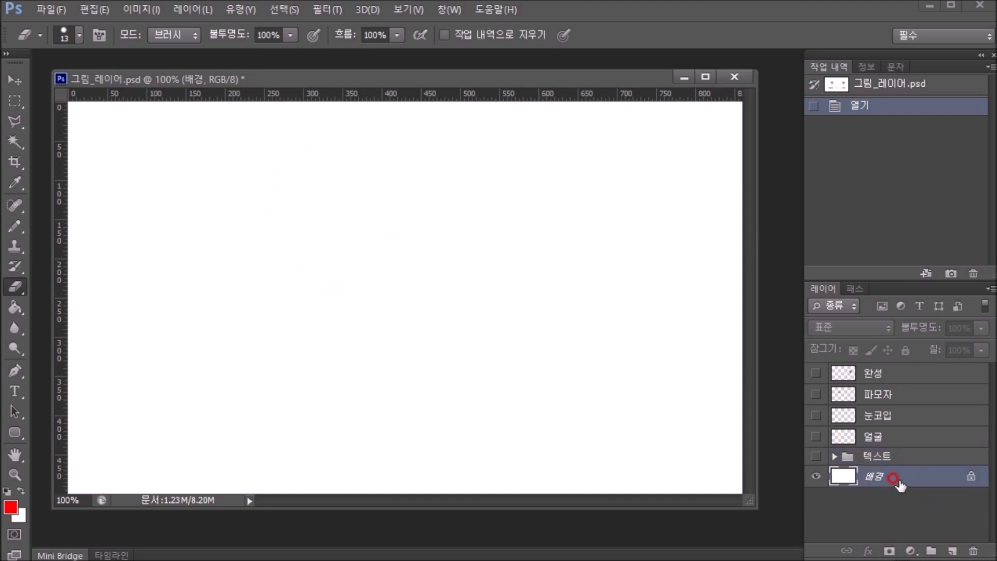
click(875, 437)
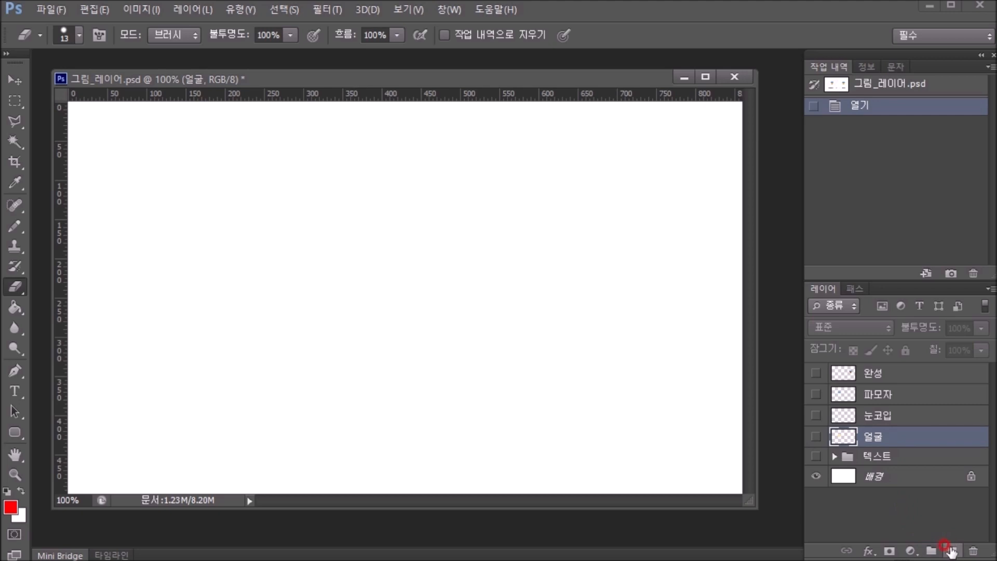
Make the 얼굴, 눈코입, 파모자 and 완성 layers and the 텍스트 group visible.
click(816, 438)
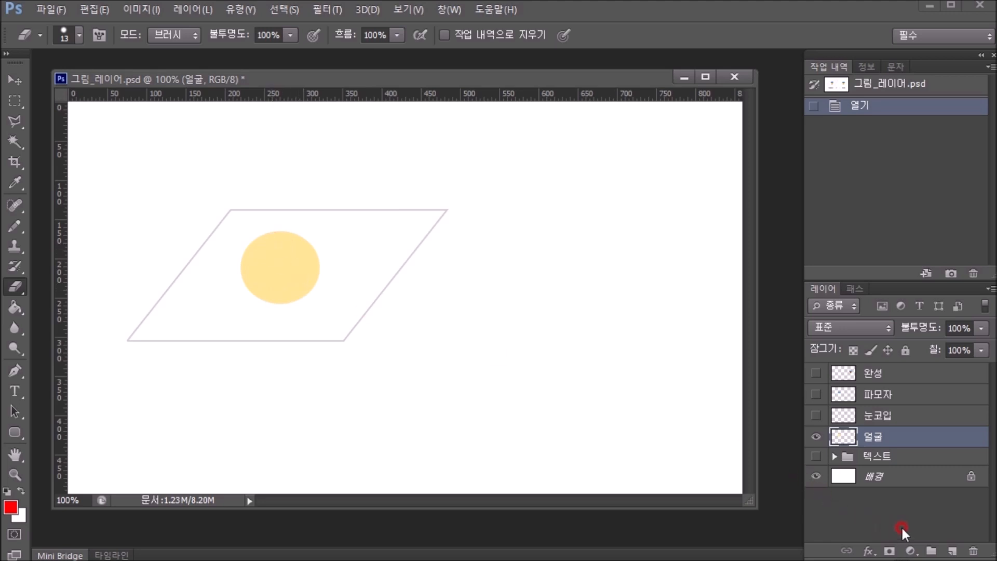
click(815, 416)
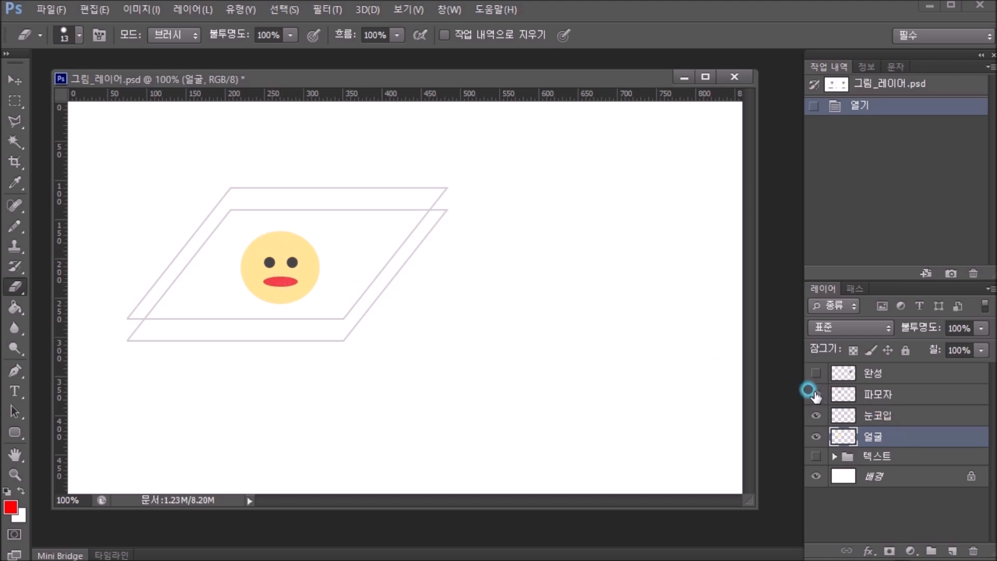
click(814, 395)
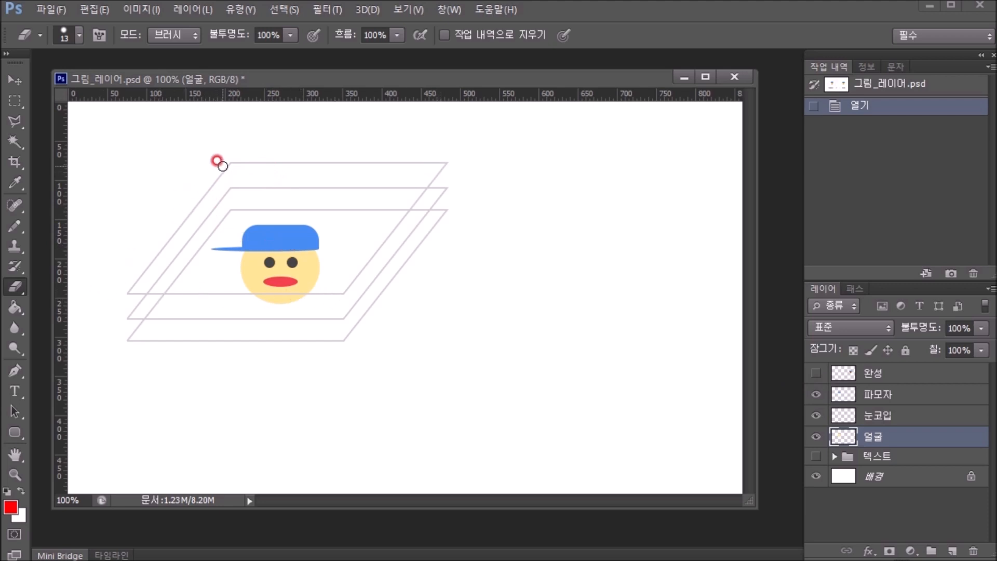
click(814, 373)
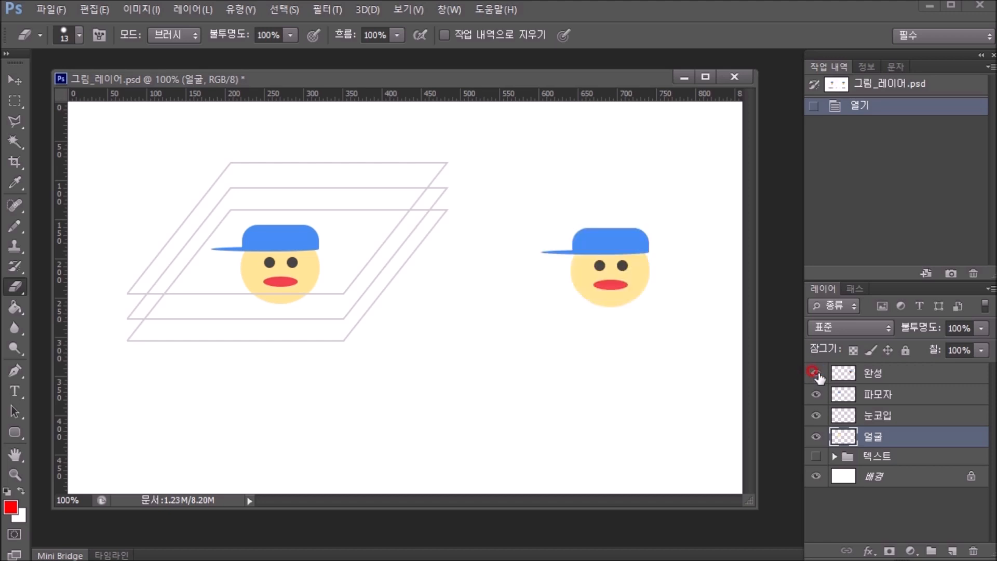
click(816, 456)
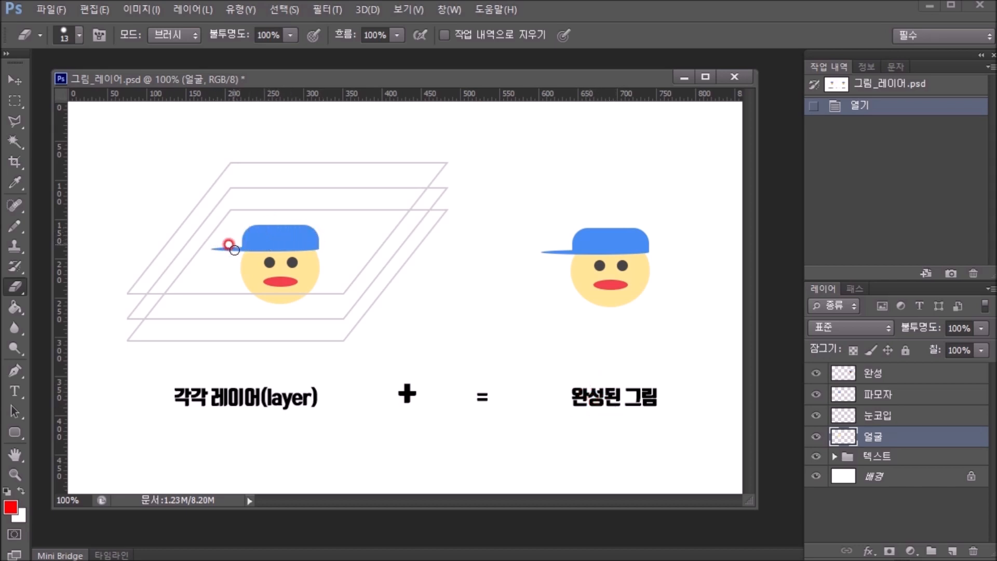
Select the 눈코입 and 얼굴 layers in turn and switch the 파모자 layer's visibility off and on to compare.
click(888, 414)
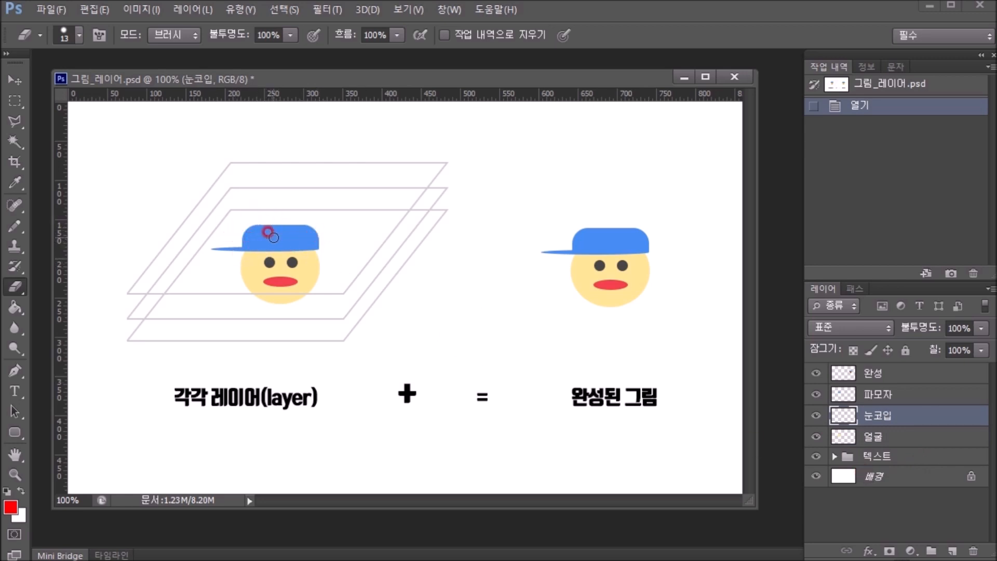
click(872, 436)
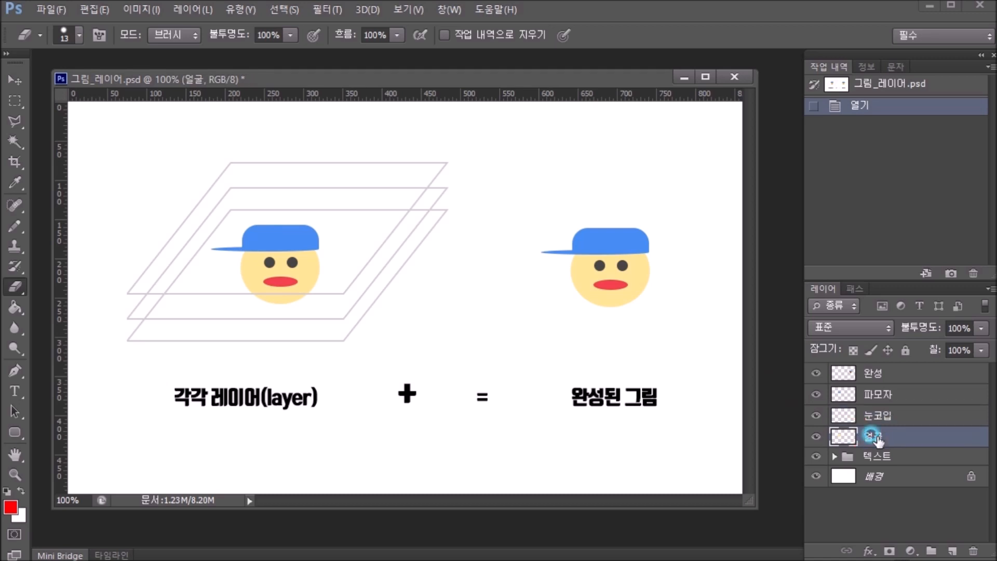
click(815, 395)
click(816, 394)
click(816, 394)
click(815, 395)
click(815, 395)
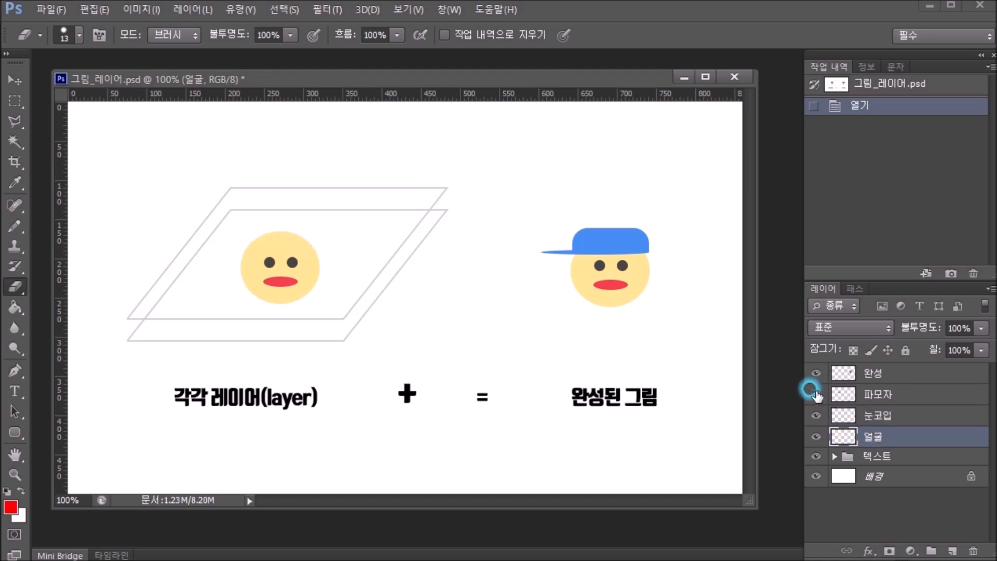
Show the 파모자 layer and apply a red Color Overlay to it.
click(816, 394)
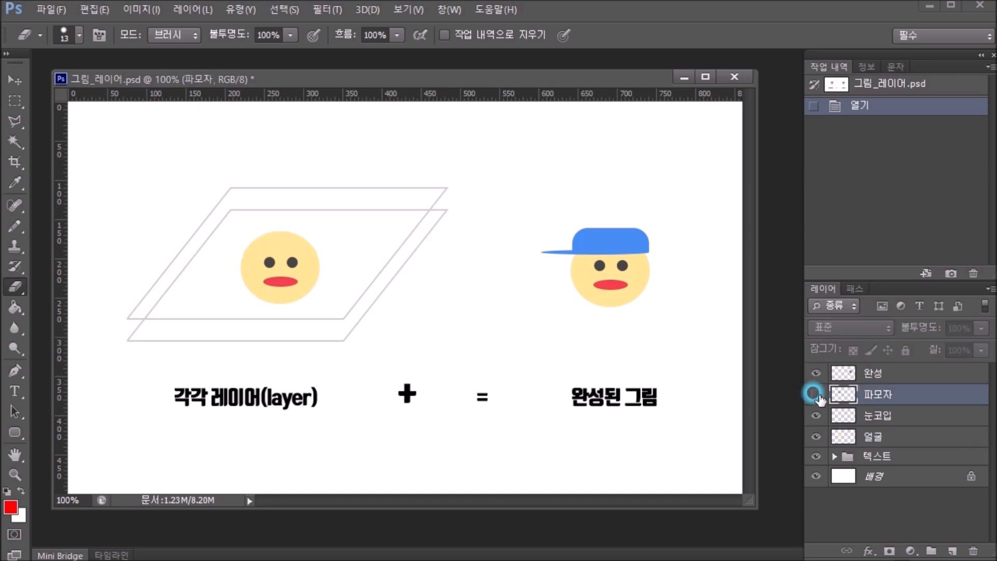
click(816, 394)
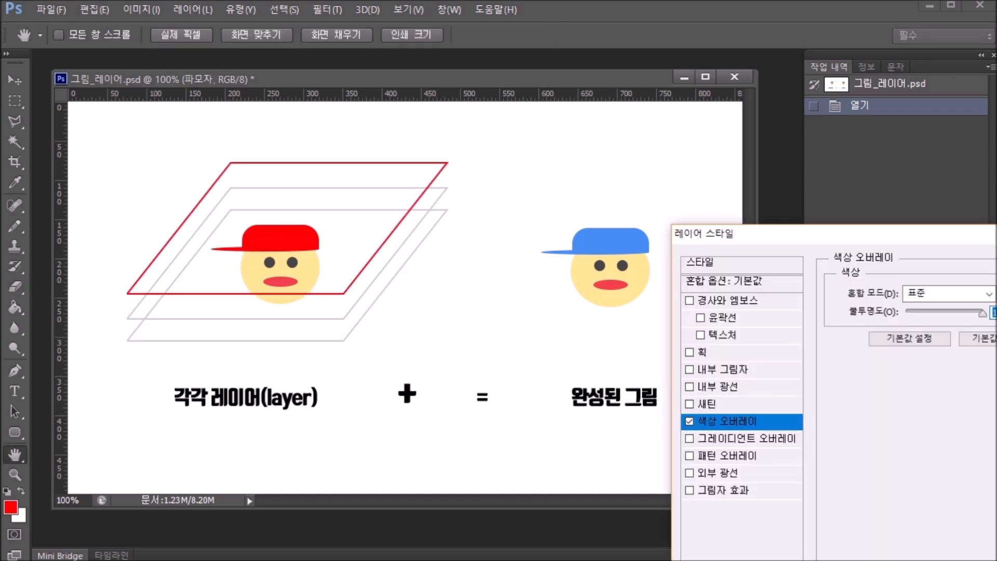
key(Return)
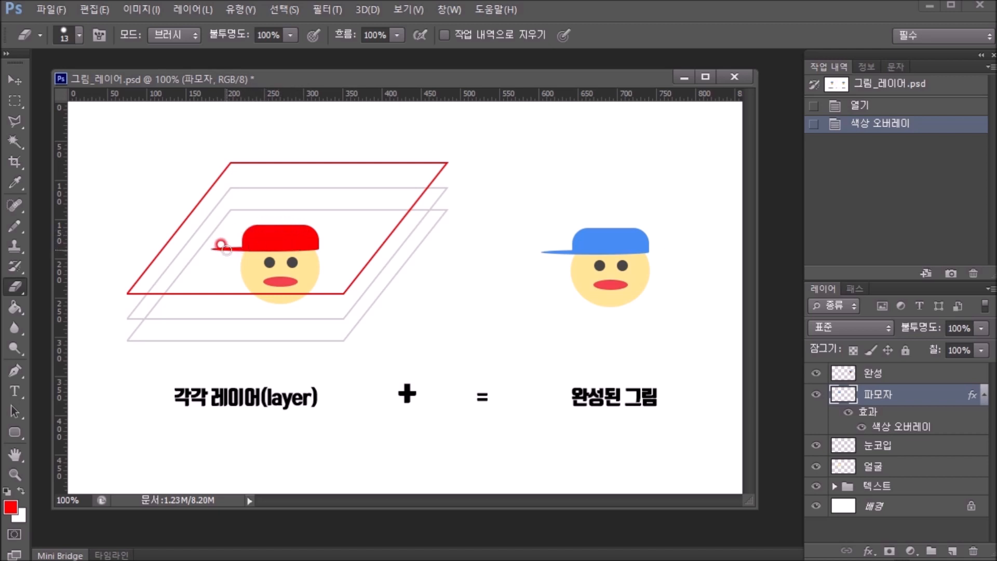
Change the 파모자 layer's Color Overlay to near-black, RGB 14, 14, 14.
double_click(893, 425)
click(996, 294)
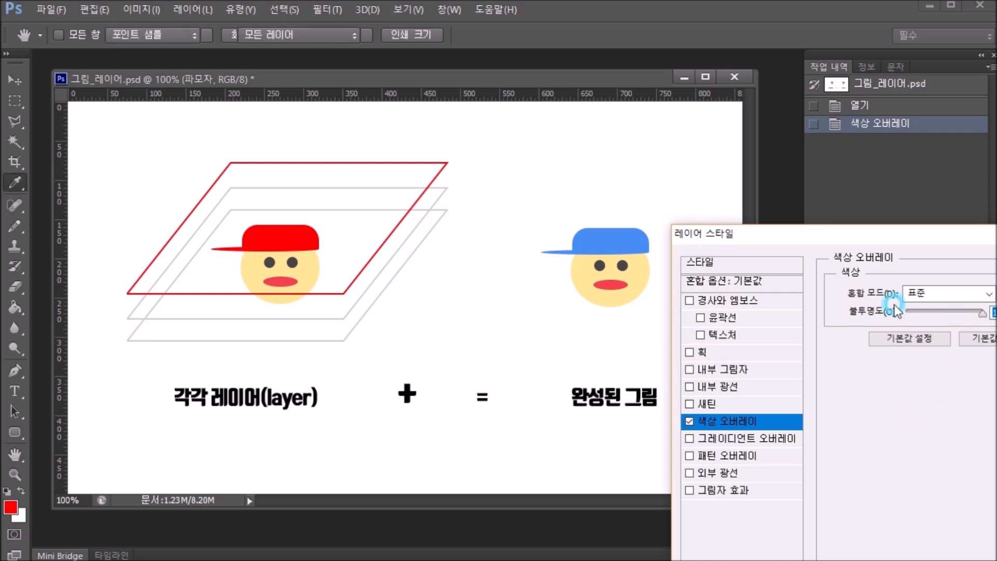
drag(805, 491, 659, 548)
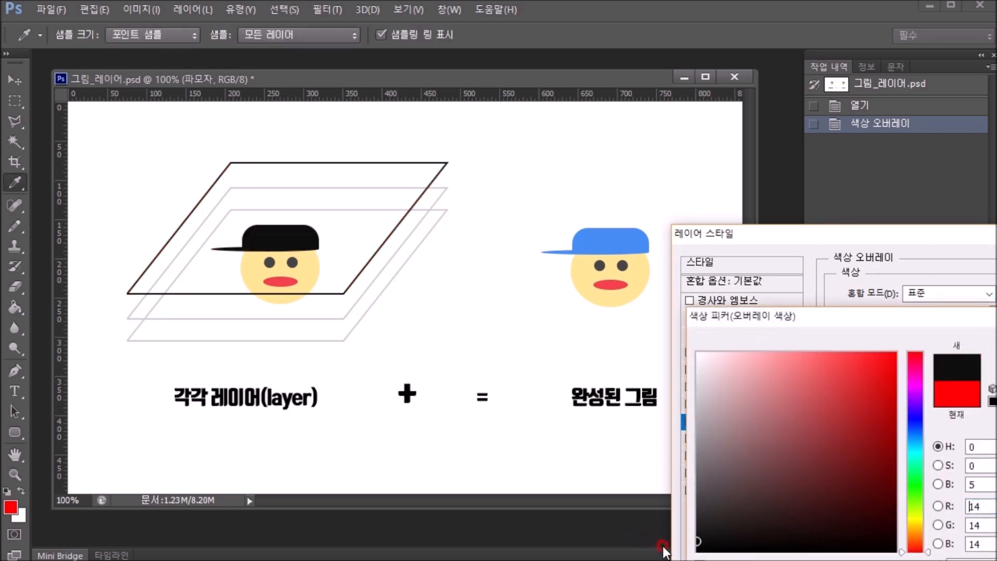
key(Return)
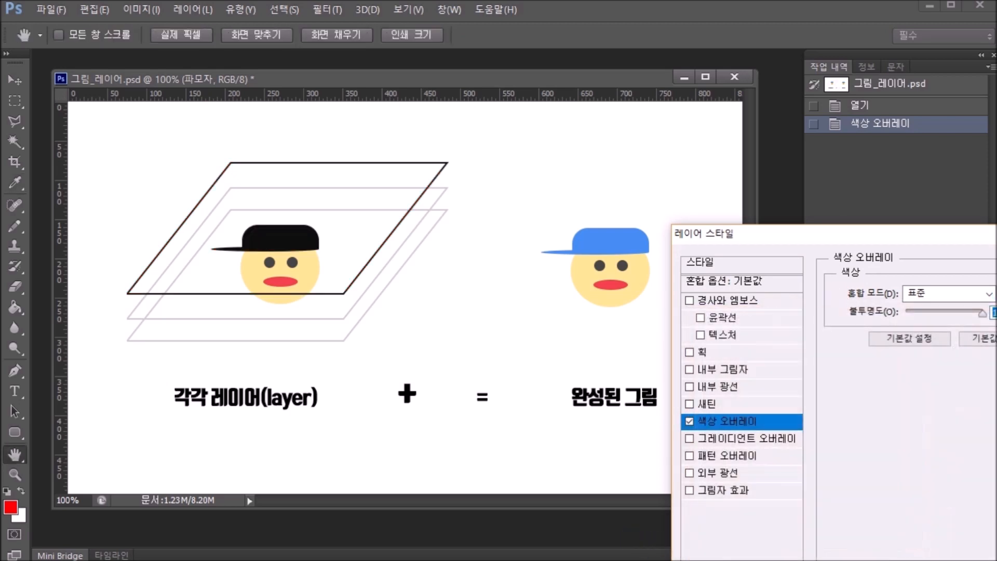
key(Return)
Hide and show the 파모자, 눈코입 and 얼굴 layers to see which part of the drawing each one holds.
click(815, 393)
click(816, 393)
click(815, 394)
click(816, 394)
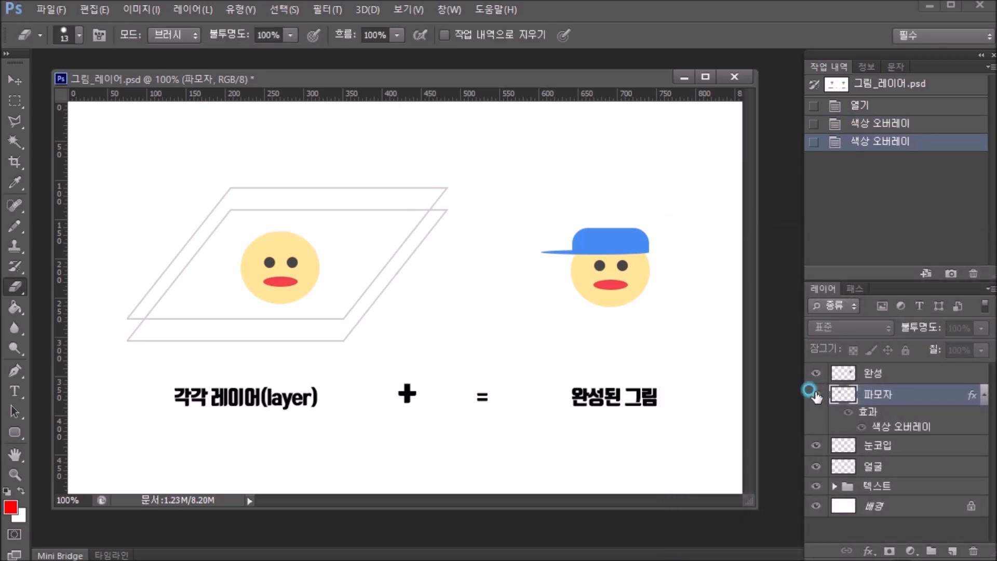
click(814, 445)
click(814, 466)
click(815, 466)
click(815, 445)
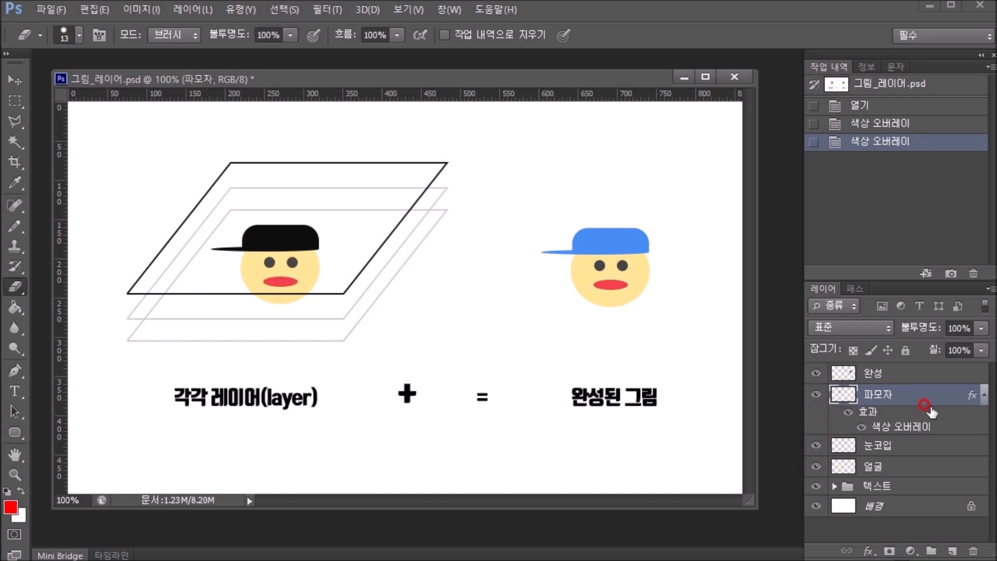
Add an empty layer above the 파모자 layer and delete it.
click(950, 551)
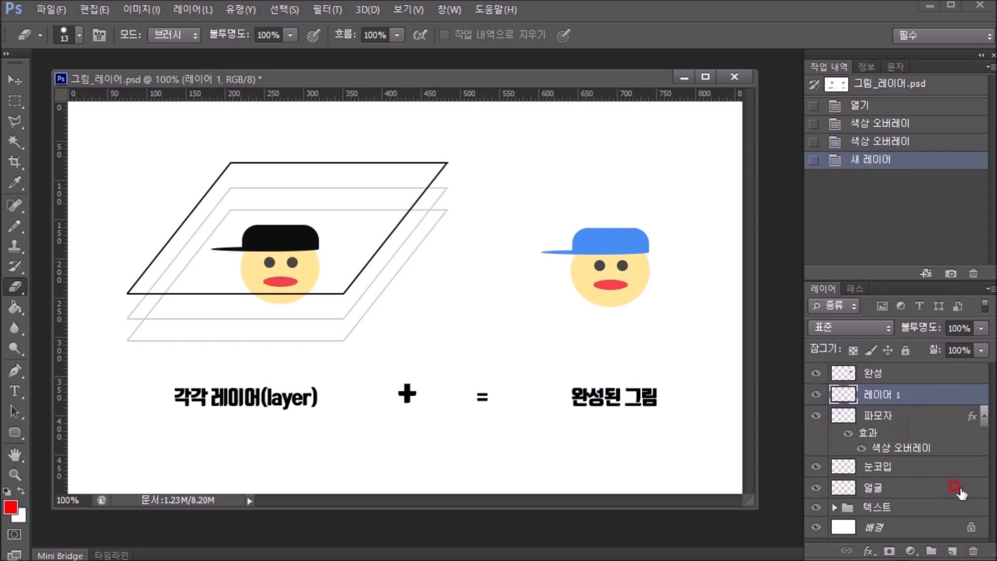
click(973, 551)
click(408, 229)
Collapse the 파모자 layer's effects and, with the Move tool active, select each layer from 완성 down to 얼굴 and back up.
click(983, 395)
key(v)
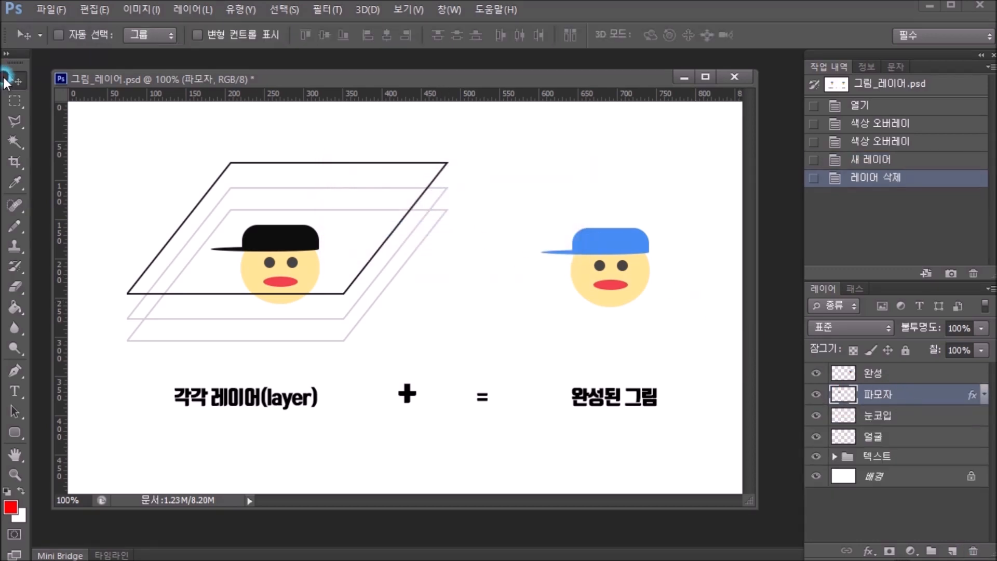
click(877, 375)
click(877, 395)
click(876, 415)
click(877, 437)
click(883, 415)
click(883, 394)
click(883, 374)
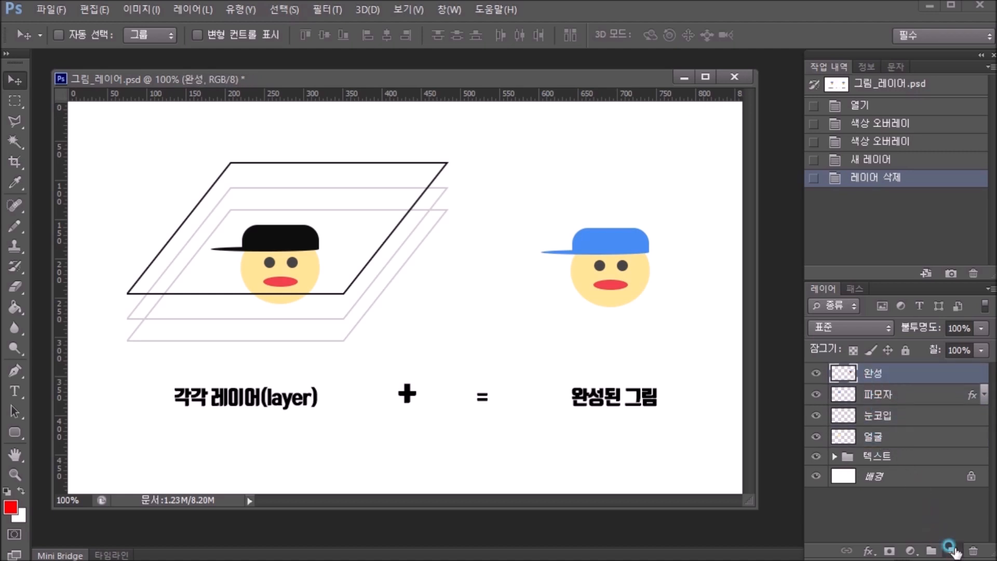
Add four empty layers above the 완성 layer.
click(950, 550)
click(951, 549)
click(950, 550)
click(951, 549)
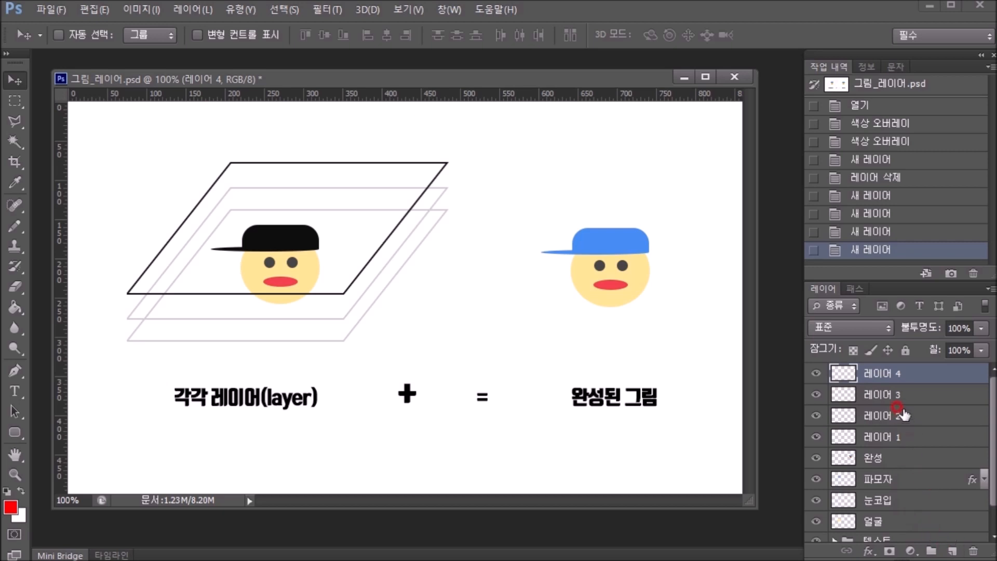
Rename the topmost new layer as 이름지정.
double_click(878, 374)
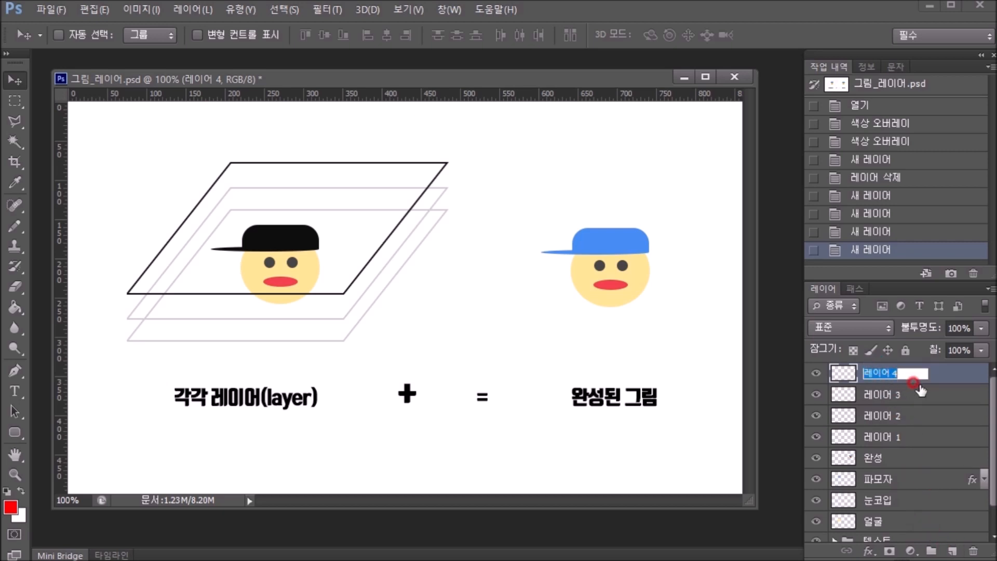
text(dlfmawlwjd)
key(Return)
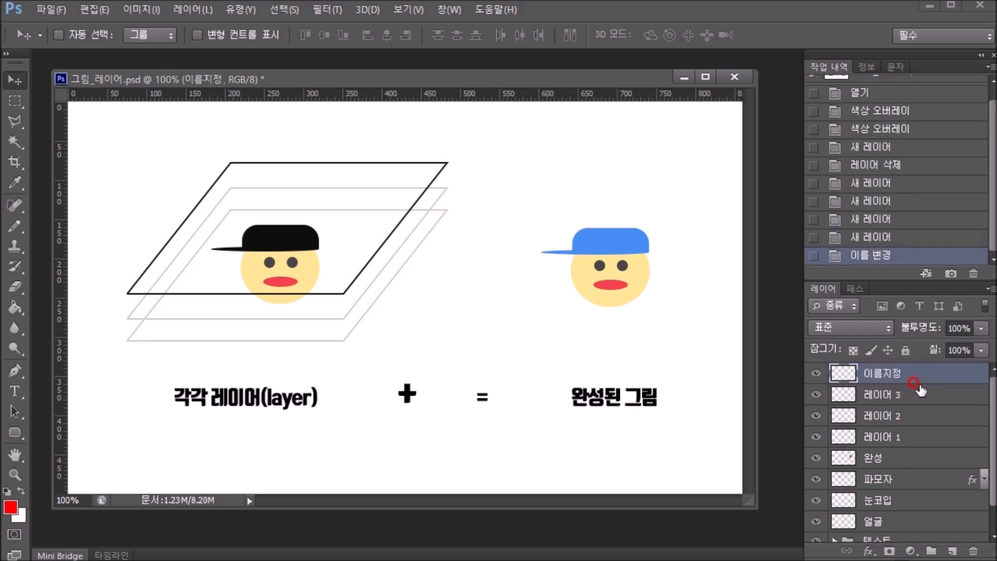
Open the names of 레이어 3, 레이어 2 and 레이어 1 for editing one after another and leave them unchanged.
double_click(883, 394)
double_click(886, 415)
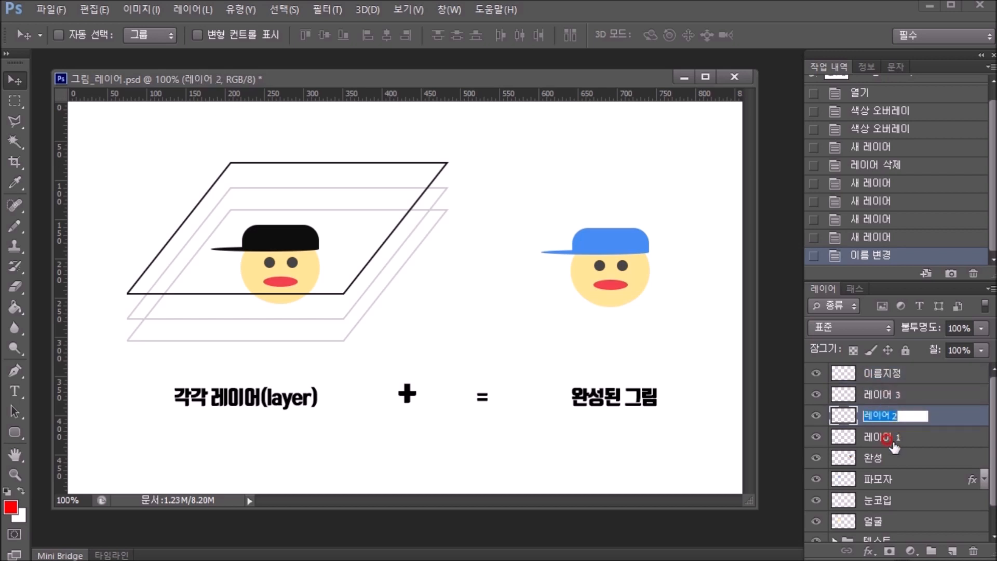
double_click(885, 437)
scroll(887, 434, down, 1)
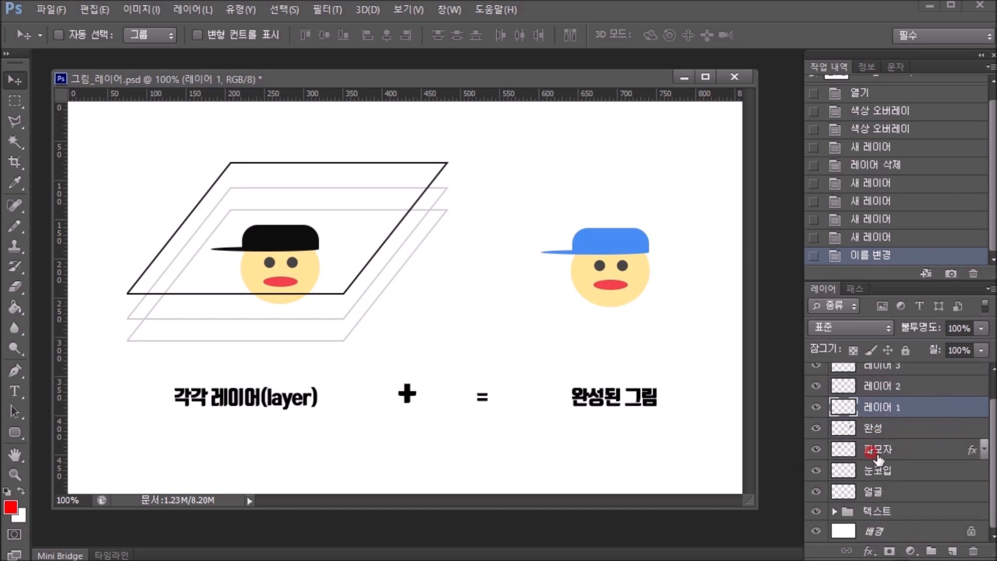
Switch the 눈코입 layer's visibility off and on repeatedly, leaving the layer visible.
click(815, 469)
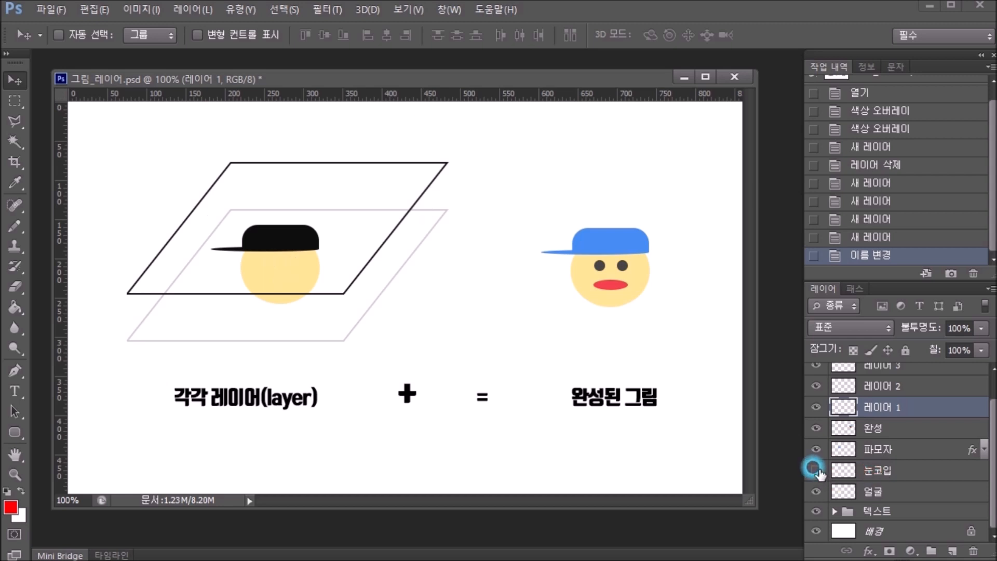
click(814, 469)
click(813, 467)
click(813, 469)
click(813, 468)
click(812, 469)
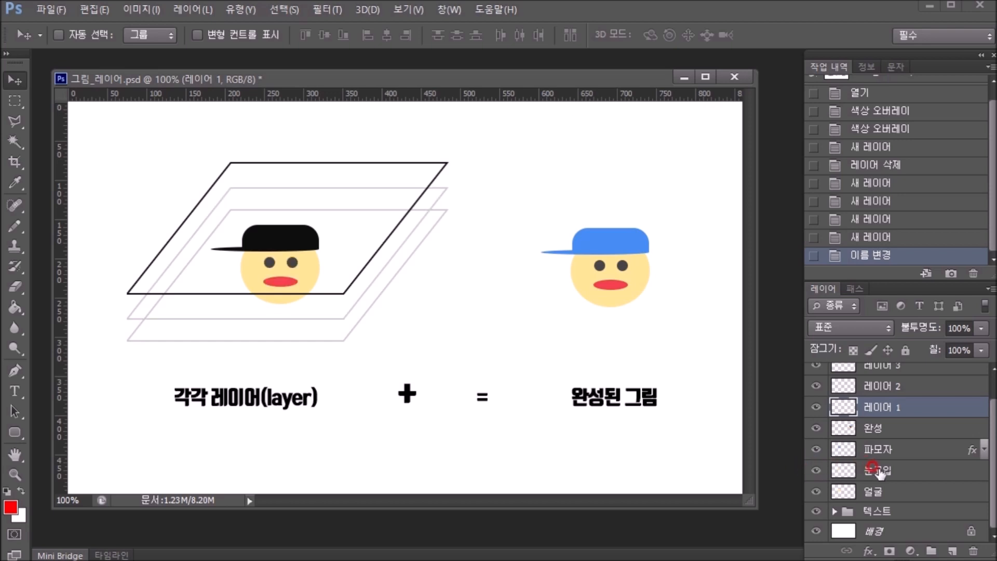
Open the name of 레이어 1 for editing, leave it without renaming, and select the layers below it.
double_click(881, 409)
click(909, 415)
double_click(883, 409)
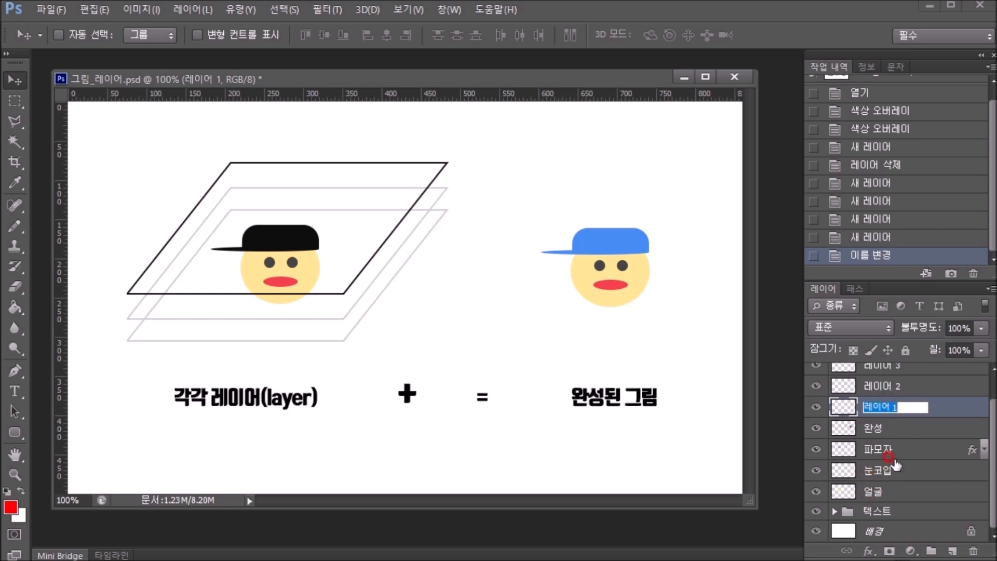
click(935, 409)
click(906, 428)
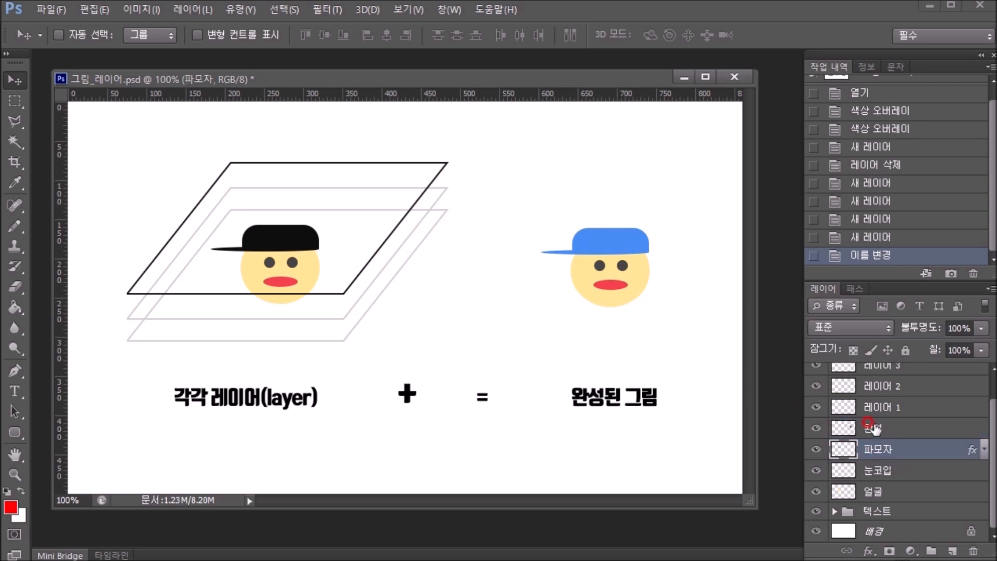
Switch the 완성 layer's visibility off and on repeatedly, leaving the finished drawing visible.
click(815, 429)
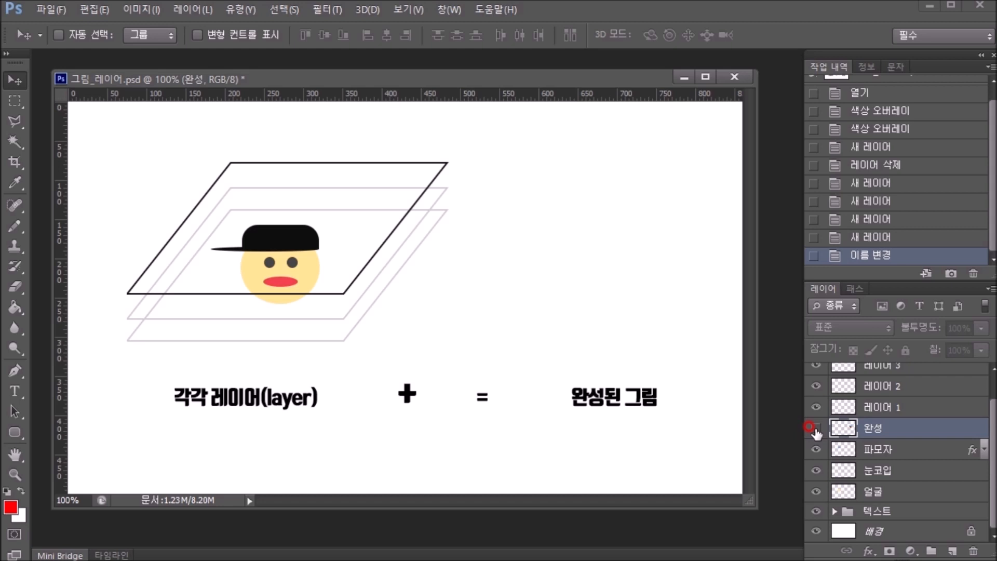
click(816, 429)
click(816, 429)
click(815, 429)
click(816, 428)
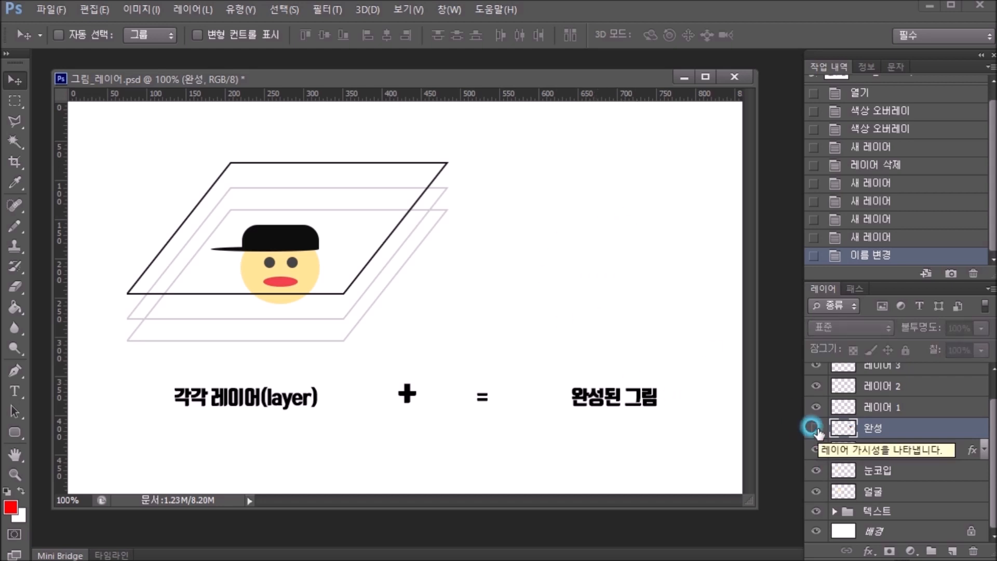
click(816, 428)
click(815, 428)
click(816, 428)
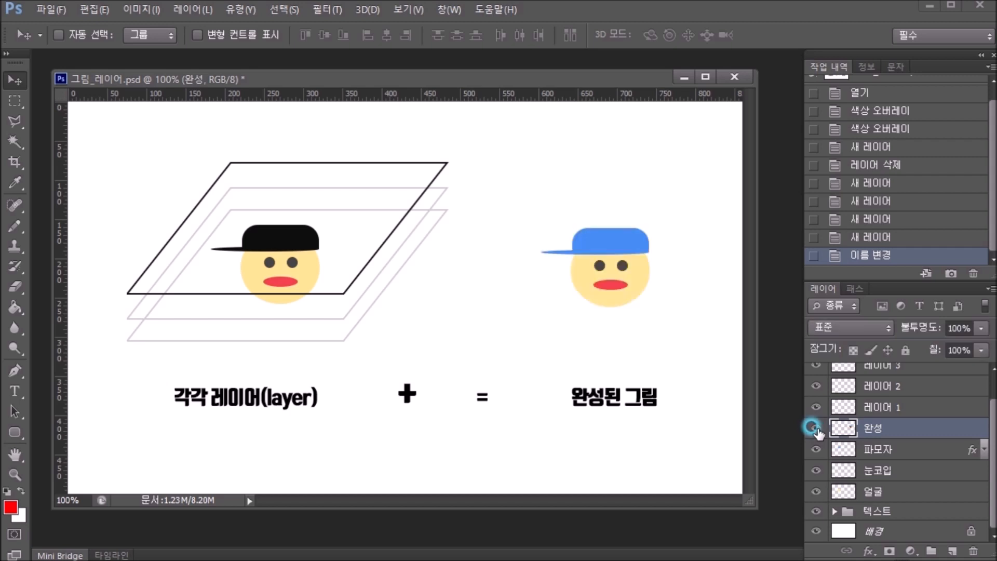
Select the 파모자 layer and hide and show the 파모자, 눈코입 and 얼굴 layers one by one.
click(878, 450)
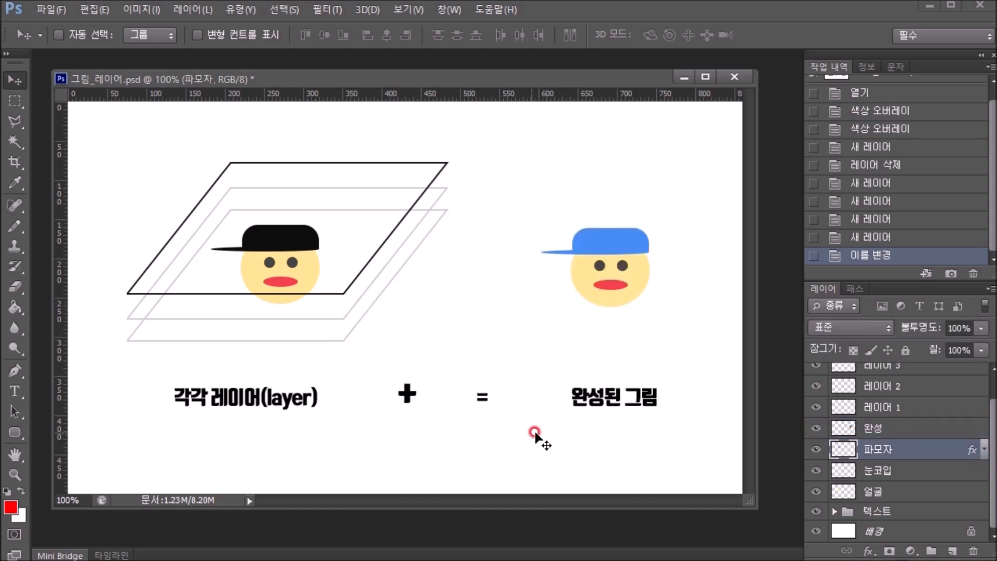
click(815, 450)
click(816, 450)
click(816, 450)
click(815, 450)
click(815, 471)
click(815, 470)
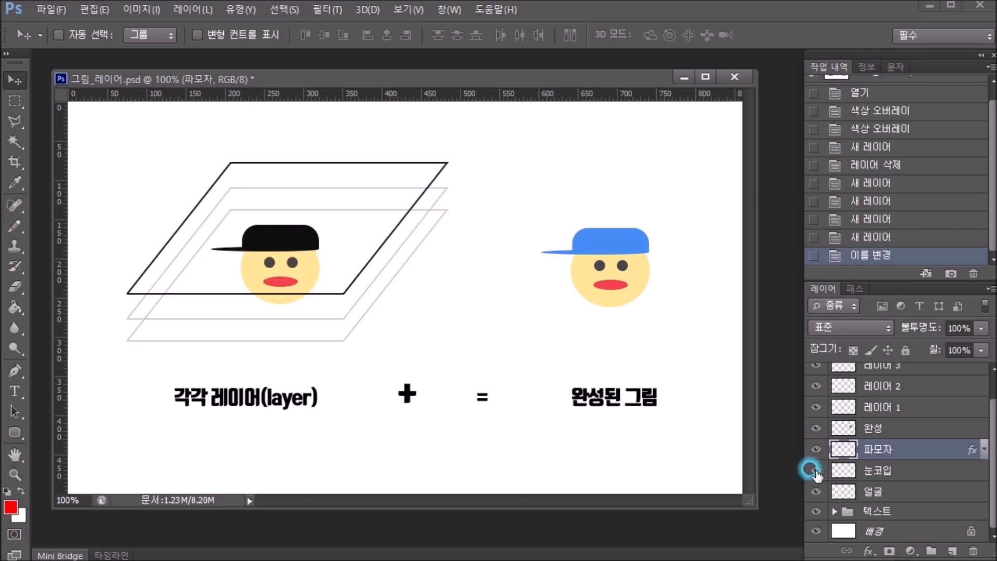
click(815, 491)
click(816, 491)
Select the 눈코입 and 얼굴 layers in turn and go back up to the 파모자 layer.
click(874, 473)
click(873, 489)
click(874, 470)
click(875, 450)
Assign the red (빨강) color label to the 파모자 layer.
click(815, 450)
right_click(815, 450)
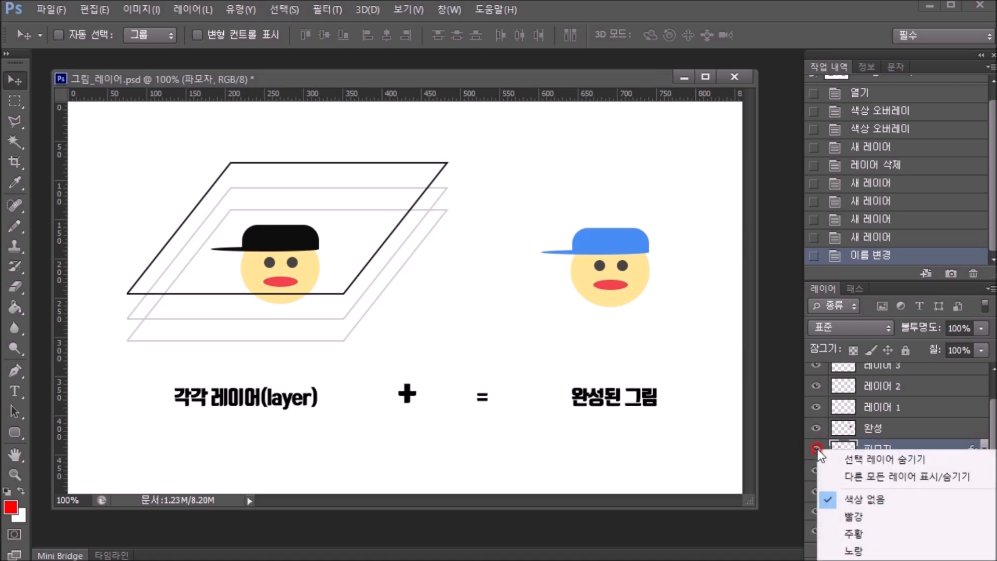
click(815, 450)
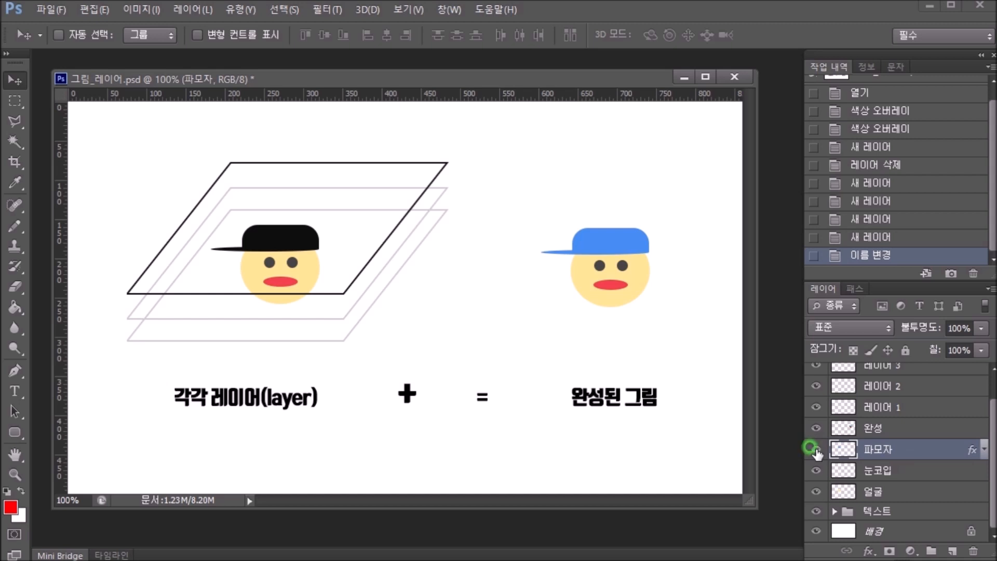
right_click(816, 450)
click(849, 531)
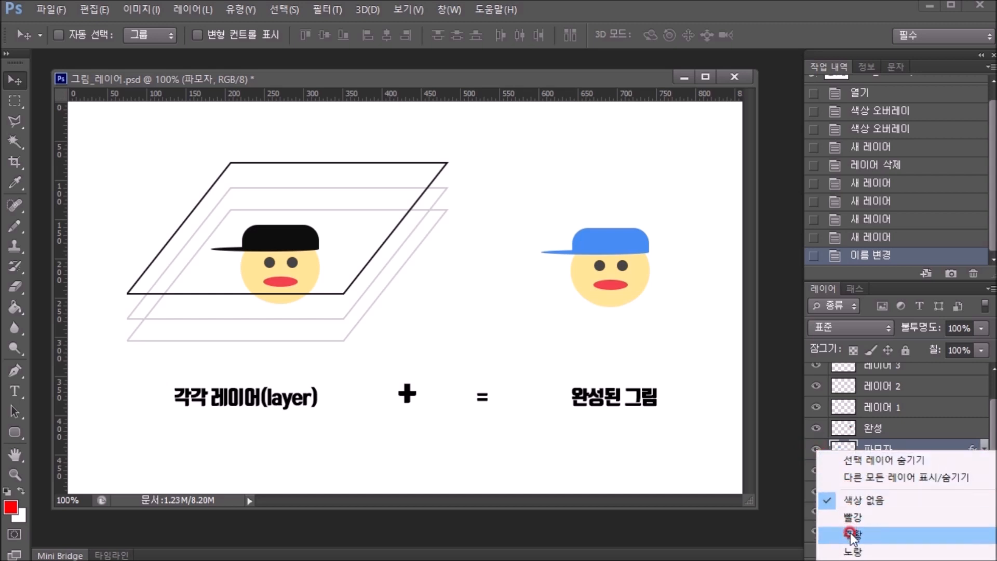
click(828, 522)
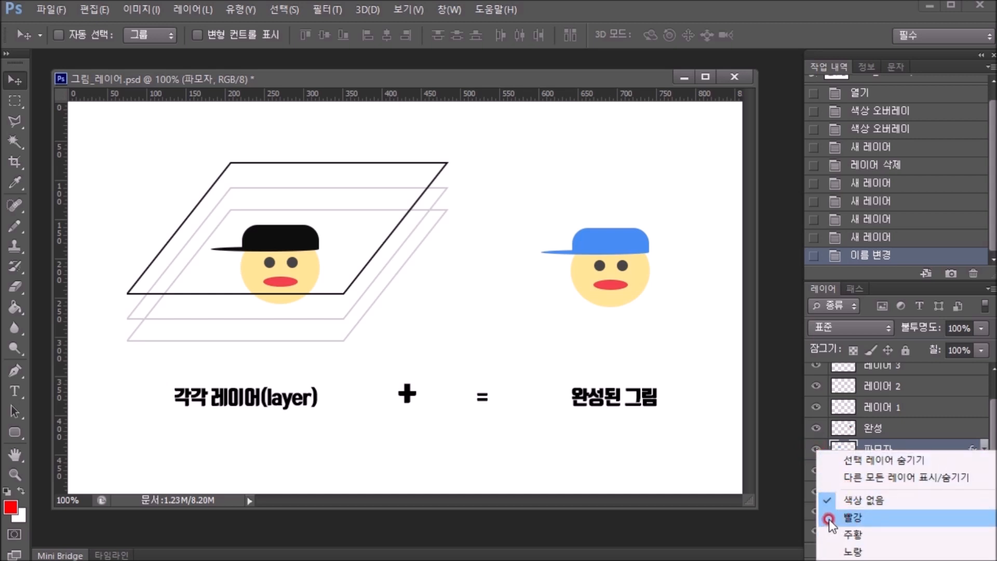
click(829, 519)
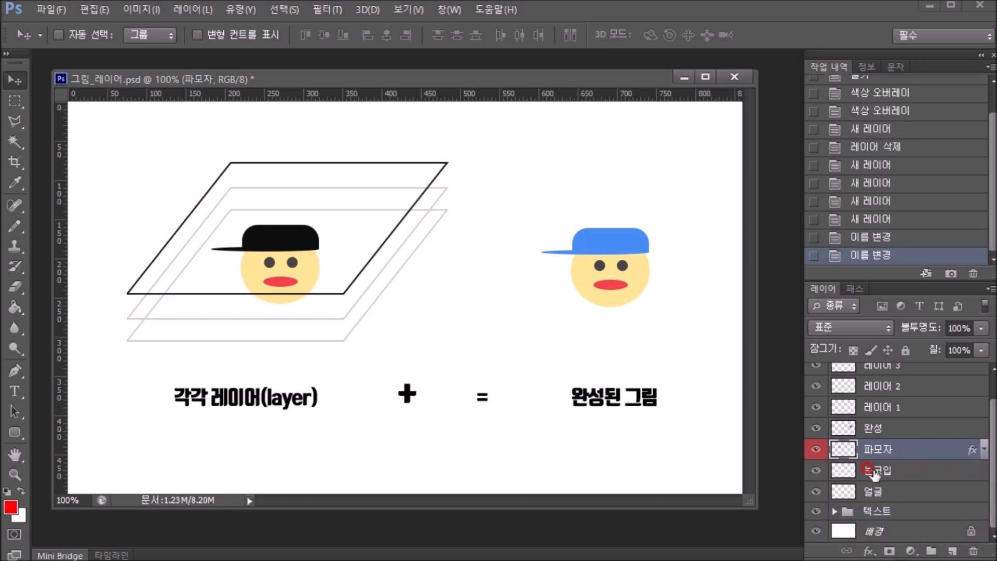
Assign the red (빨강) color label to the 눈코입 layer and select the 얼굴 layer.
right_click(815, 470)
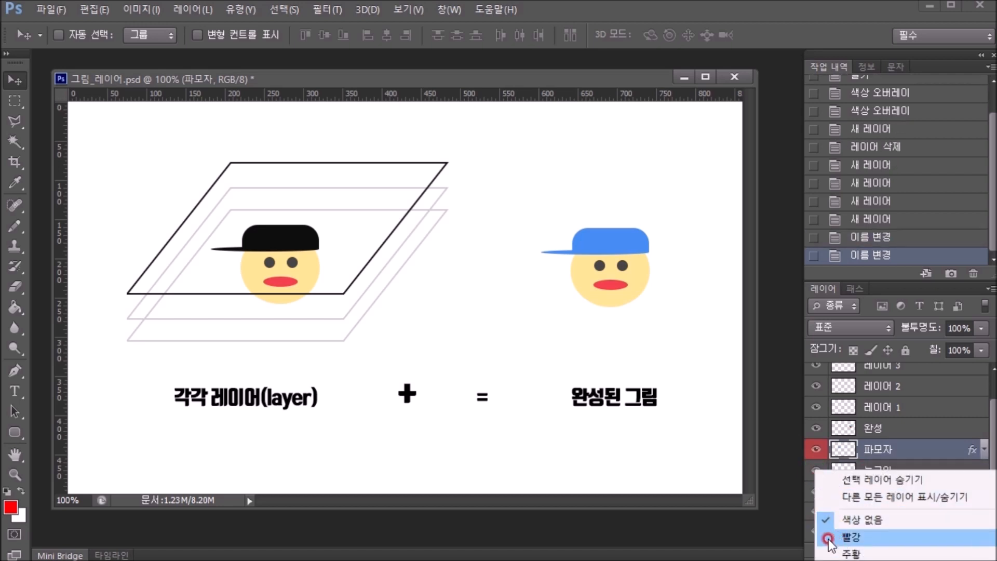
click(826, 537)
click(834, 491)
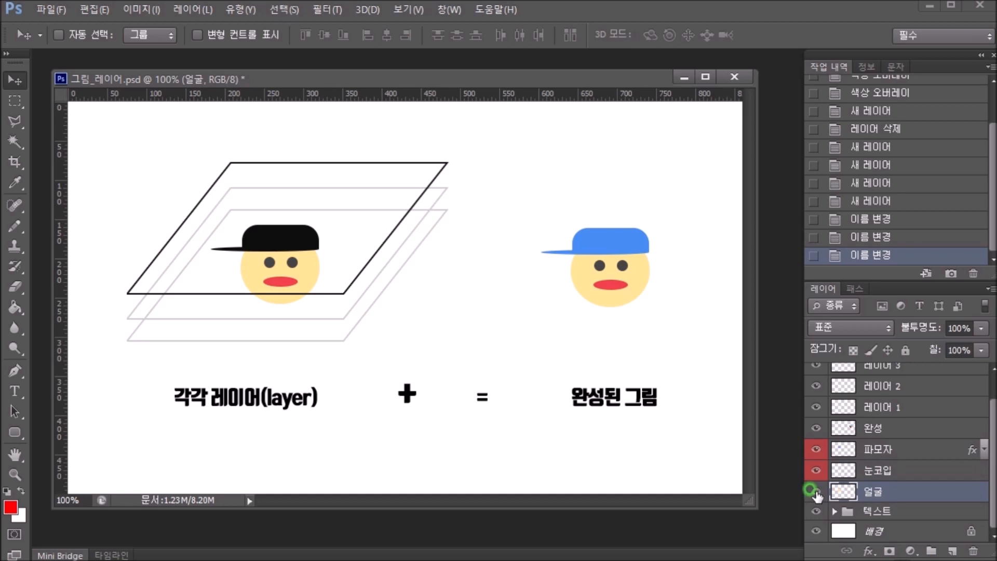
Assign the red (빨강) color label to the 얼굴 layer and select the 파모자 layer.
right_click(815, 490)
click(836, 374)
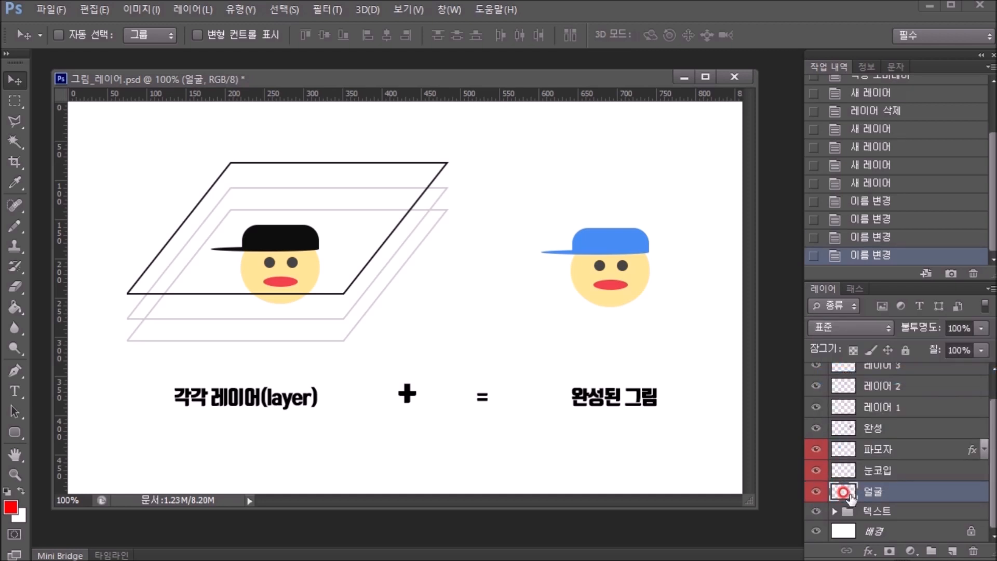
click(834, 450)
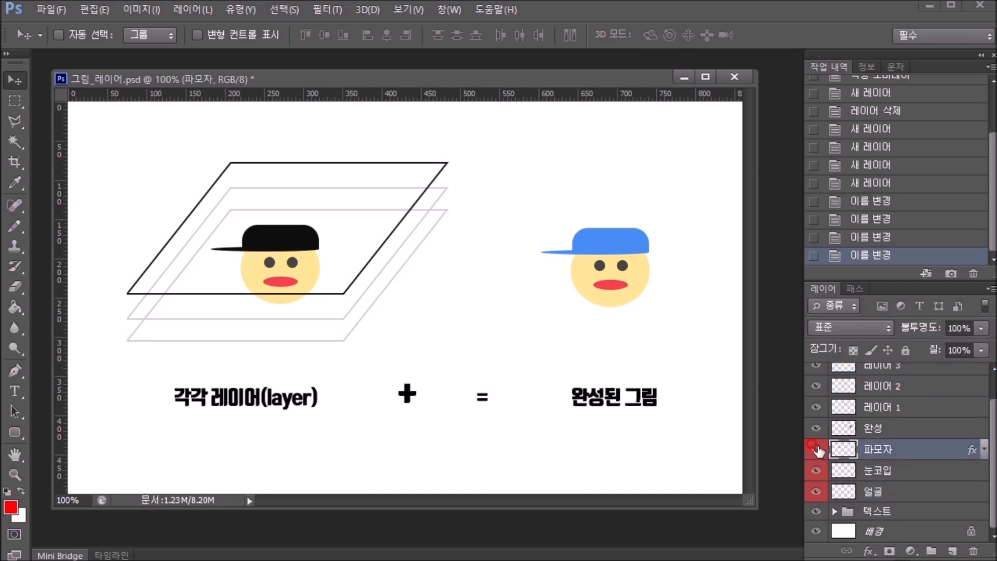
Step through the red-labeled 파모자, 눈코입 and 얼굴 layers by selecting each in turn, ending on 얼굴.
click(872, 488)
click(870, 470)
click(867, 450)
click(866, 470)
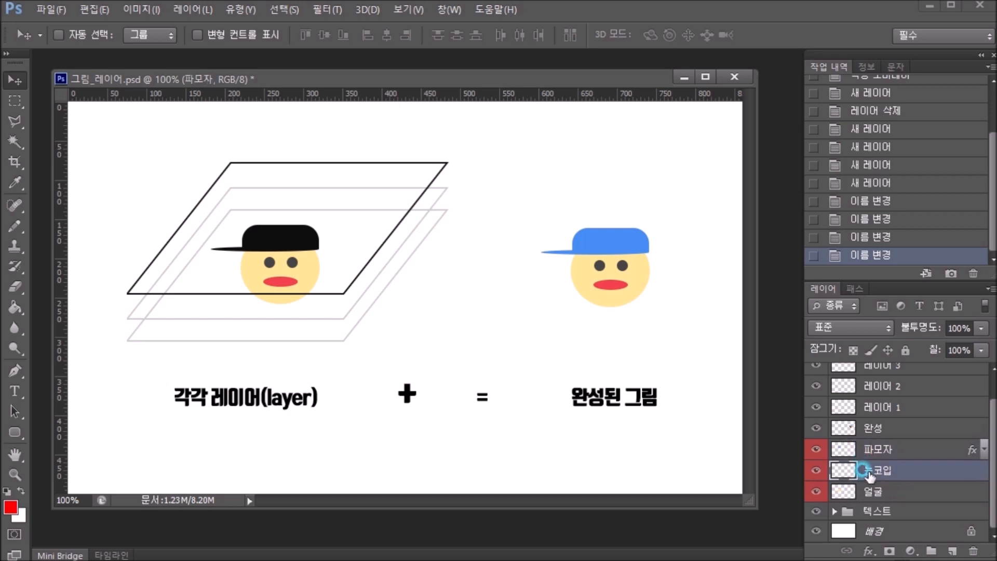
click(873, 493)
click(868, 470)
click(864, 449)
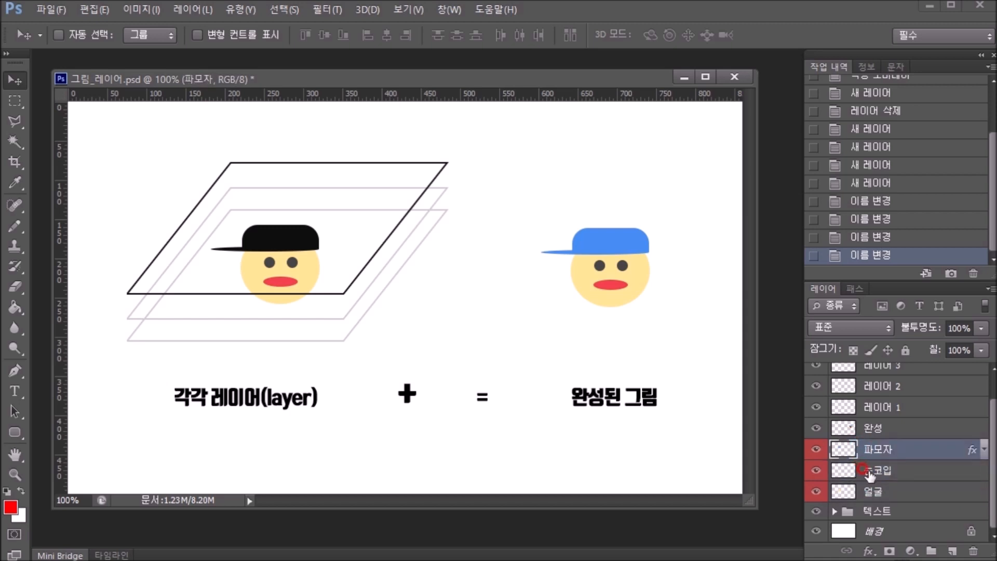
click(876, 470)
click(872, 491)
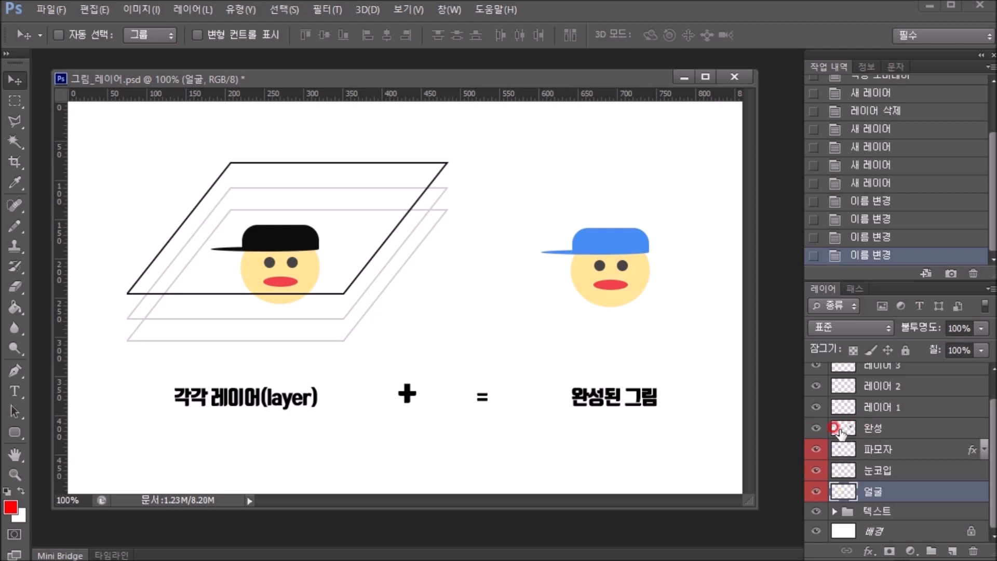
Assign the yellow (노랑) color label to the 완성 layer and select the 파모자 layer.
right_click(813, 428)
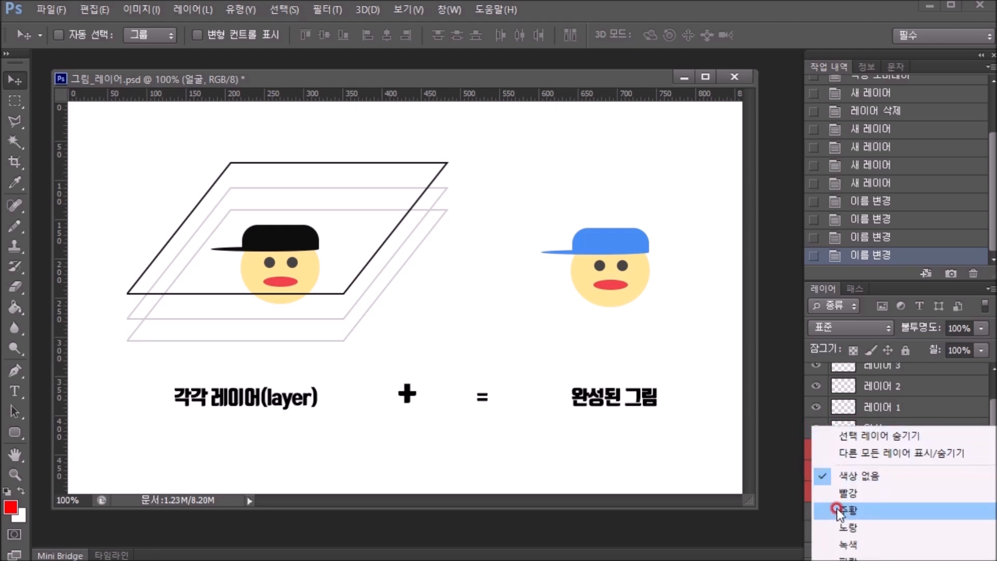
click(824, 526)
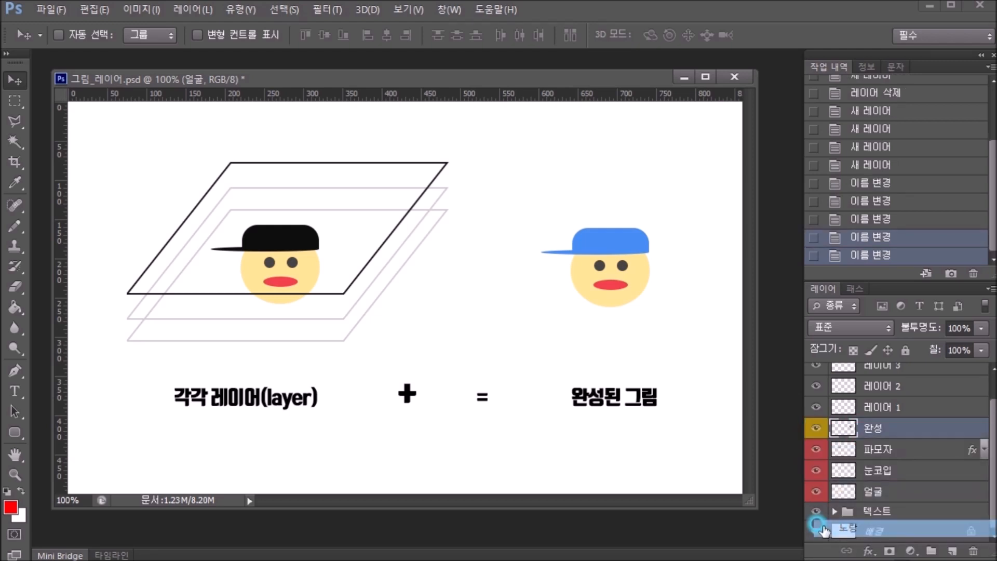
click(872, 448)
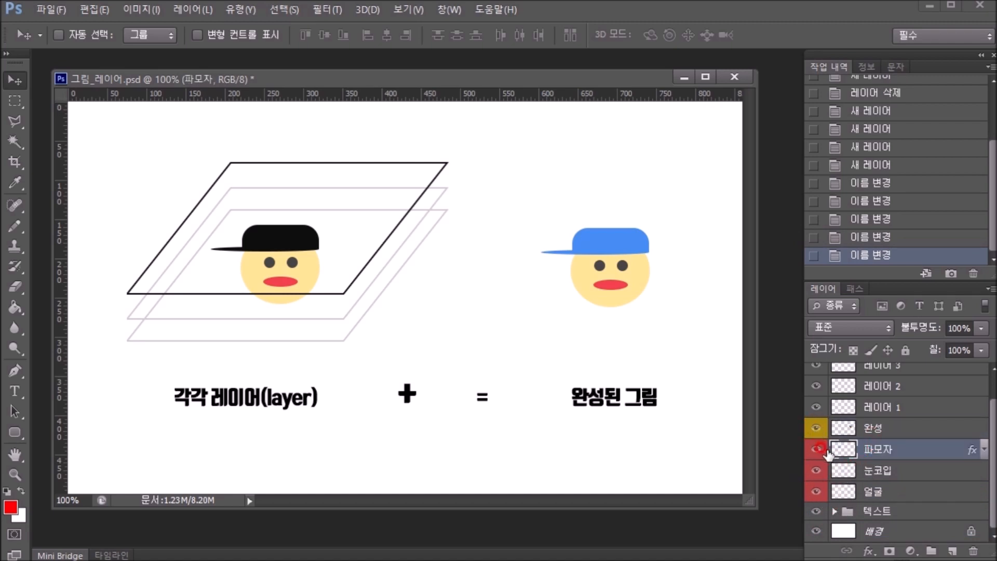
Add two new empty layers above the 이름지정 layer.
scroll(887, 435, up, 2)
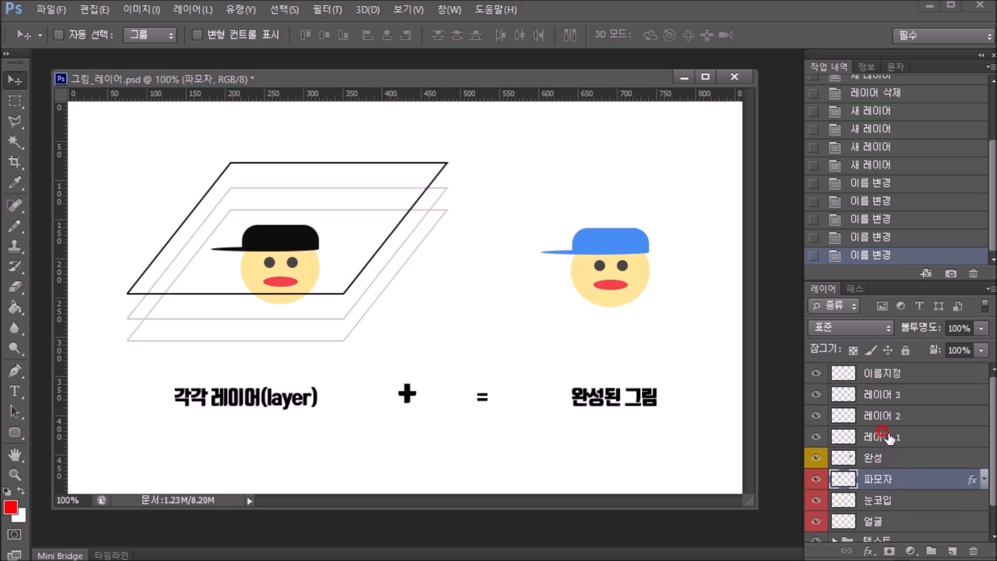
click(885, 374)
click(952, 552)
click(951, 552)
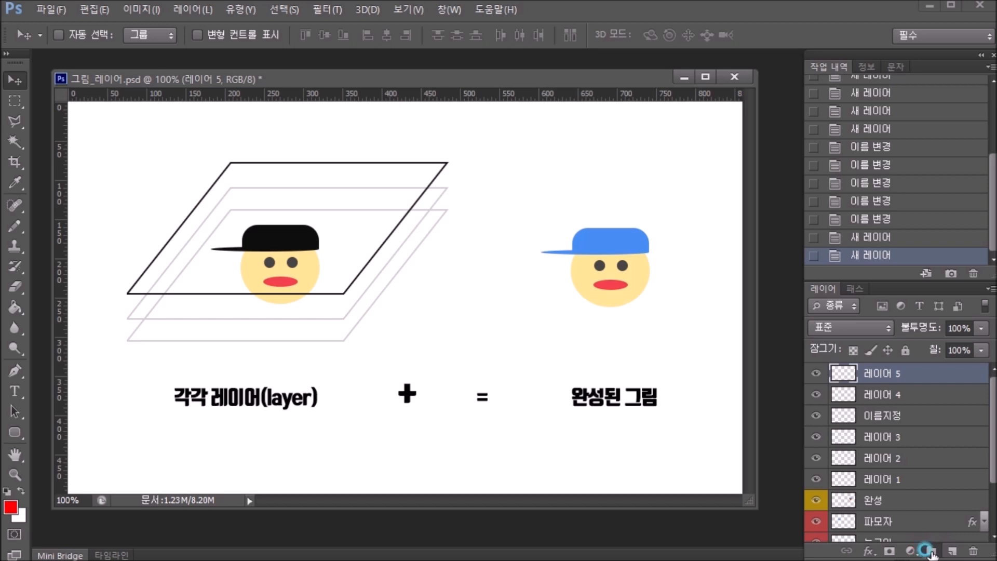
Create a new layer group above all layers and rename it 왼쪽부분.
click(930, 551)
double_click(877, 369)
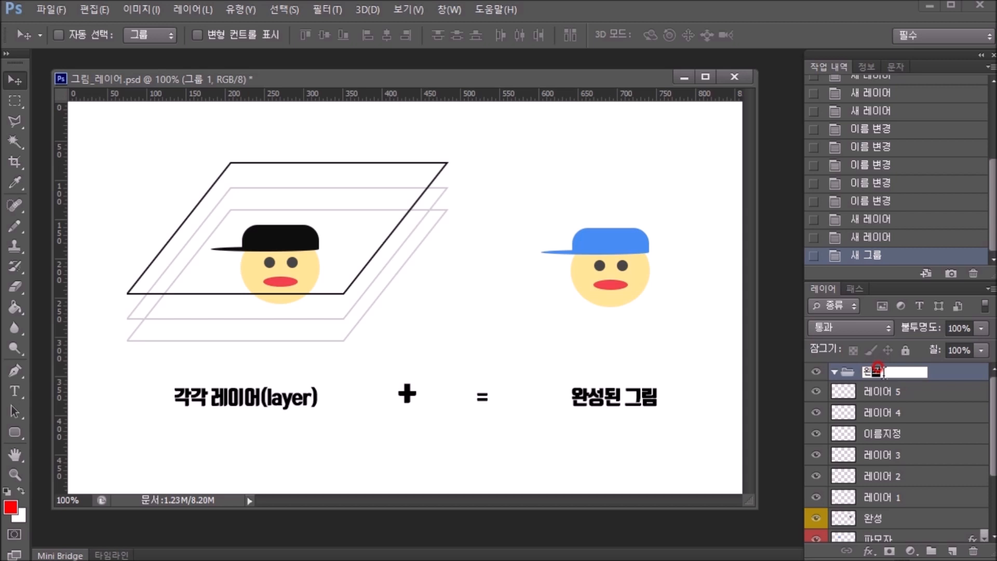
text(왼쪽부분)
key(Return)
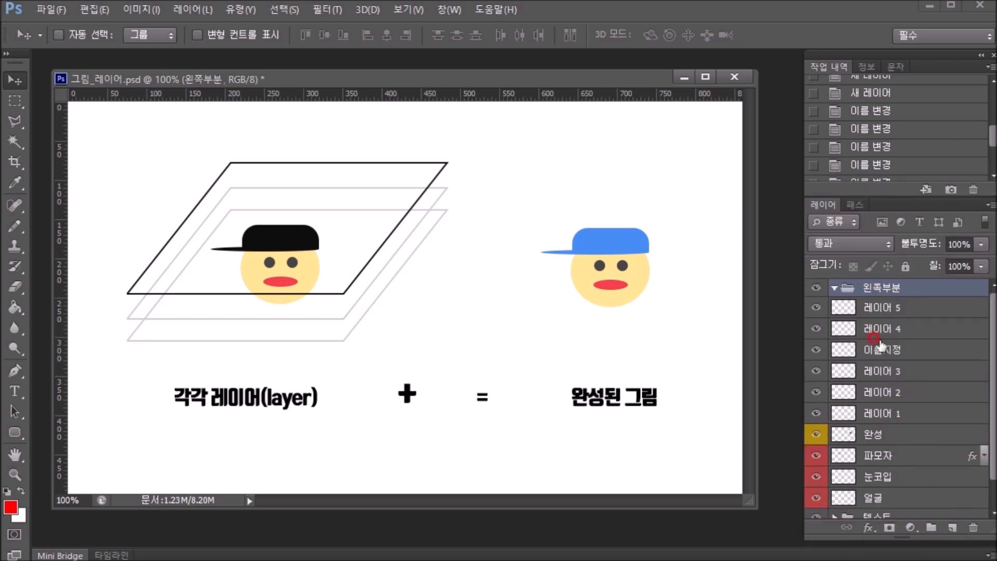
Move the 파모자, 눈코입 and 얼굴 layers into the 왼쪽부분 group.
click(877, 457)
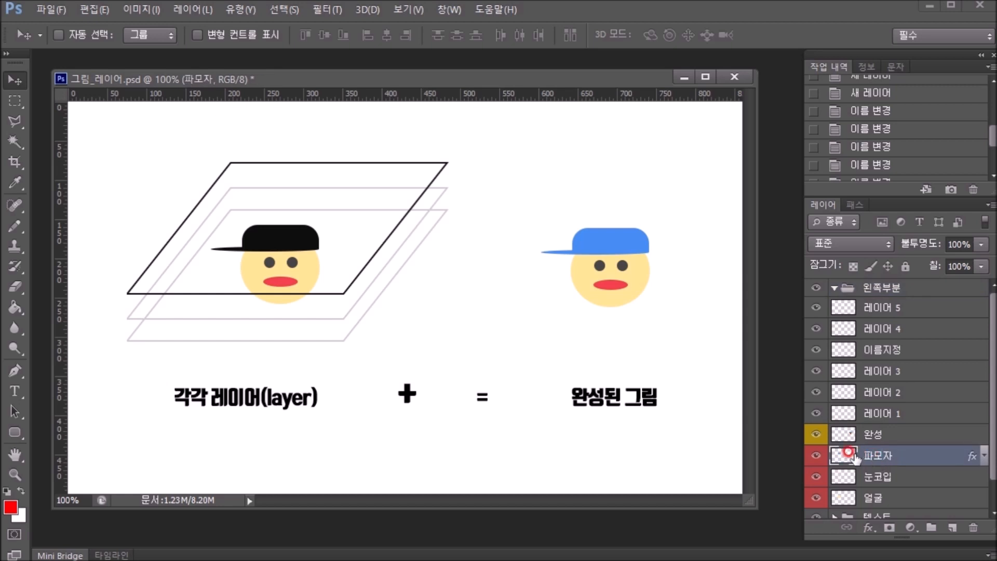
drag(878, 453, 881, 292)
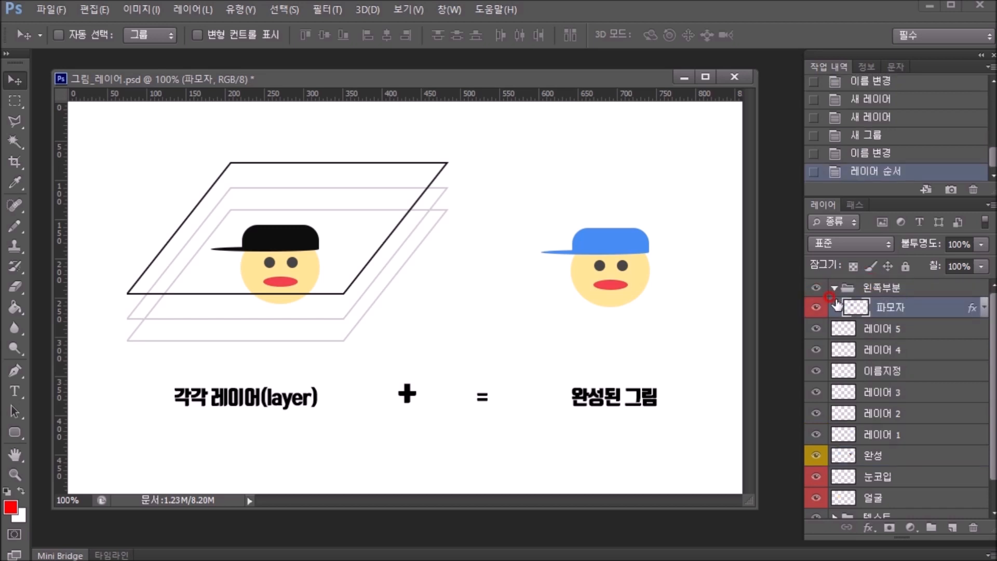
key(ctrl+2)
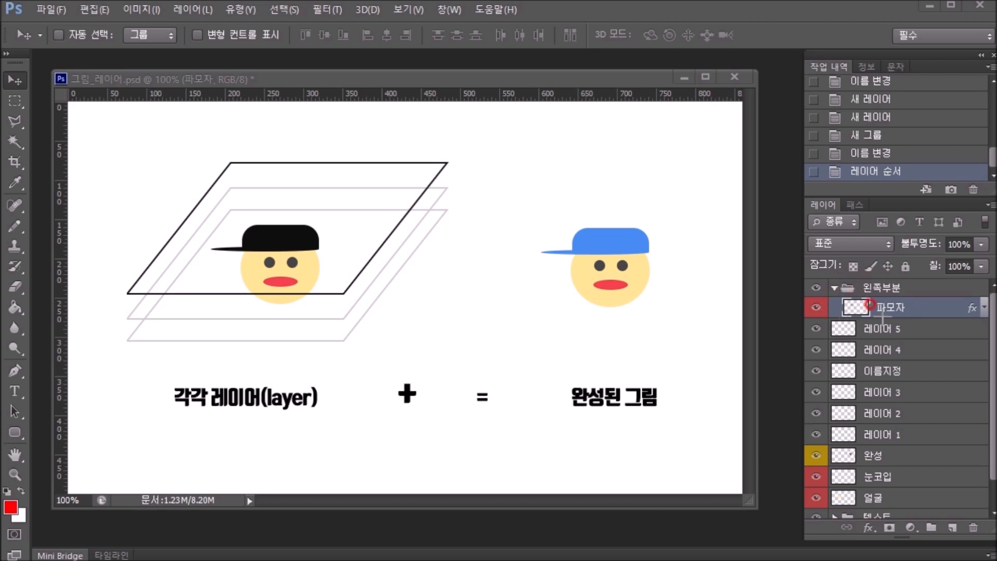
key(Escape)
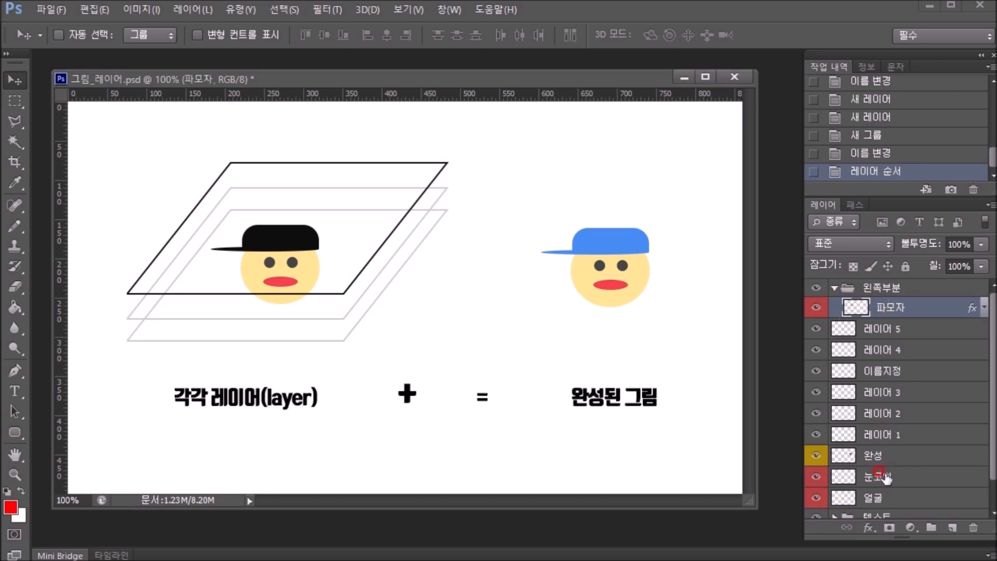
drag(883, 476, 894, 291)
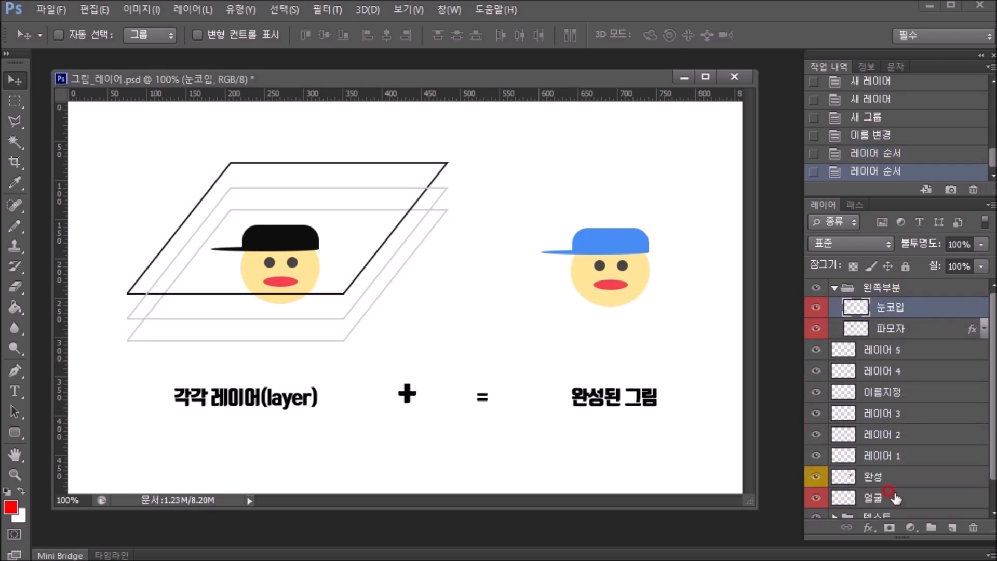
drag(893, 498, 891, 298)
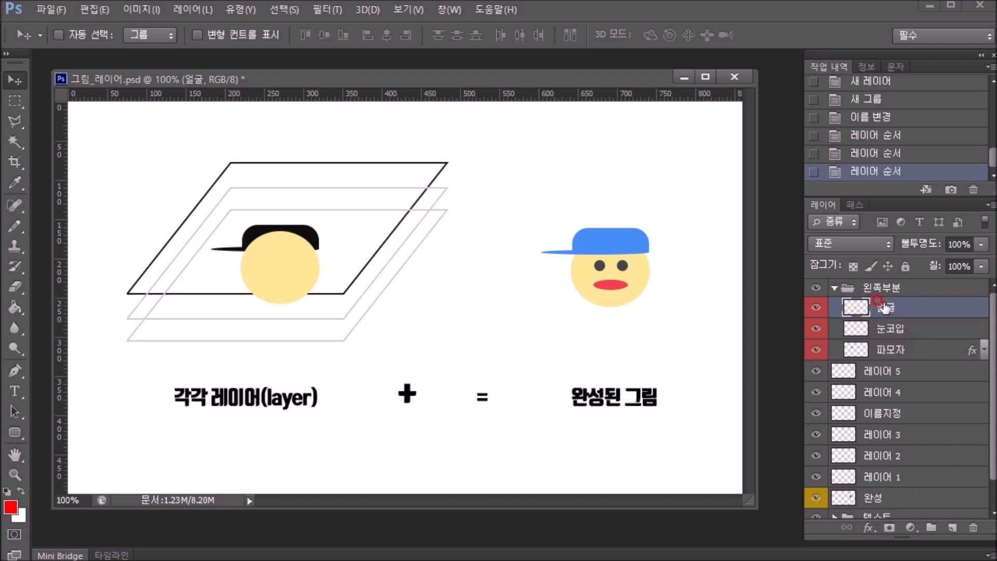
Reorder the layers in the 왼쪽부분 group with 파모자 uppermost, 눈코입 below it and 얼굴 lowest.
click(903, 330)
mouse_move(922, 332)
mouse_down()
mouse_move(913, 291)
mouse_move(918, 315)
mouse_up()
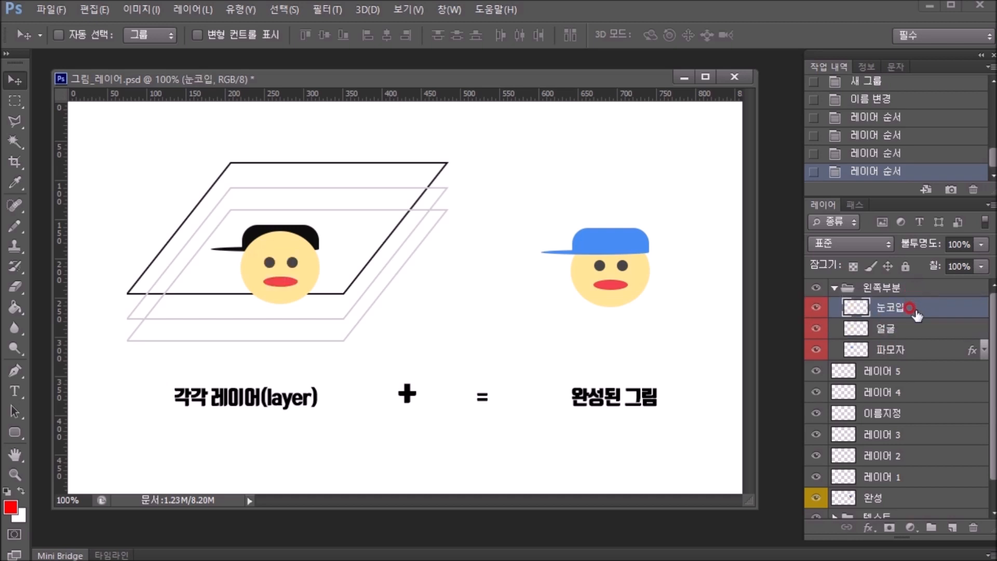
click(898, 349)
drag(904, 351, 908, 297)
mouse_move(906, 306)
mouse_down()
mouse_move(922, 333)
mouse_move(843, 326)
mouse_move(848, 344)
mouse_move(871, 306)
mouse_up()
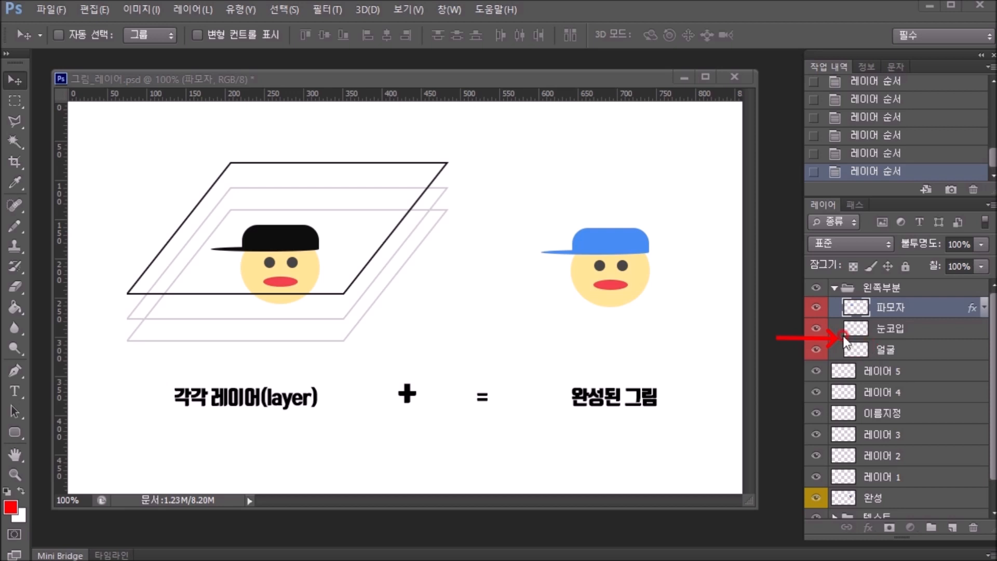
drag(910, 301, 925, 338)
key(ctrl+bracketright)
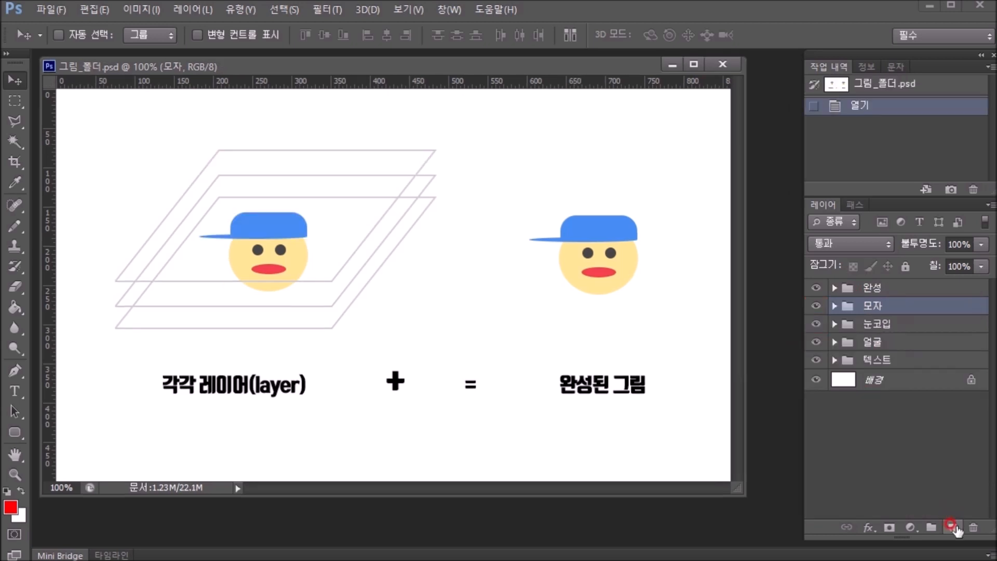
Expand the 모자 group in 그림_폴더.psd and toggle the visibility of its 파모자, 빨모자 and line layers on and off.
click(835, 305)
click(815, 345)
click(815, 347)
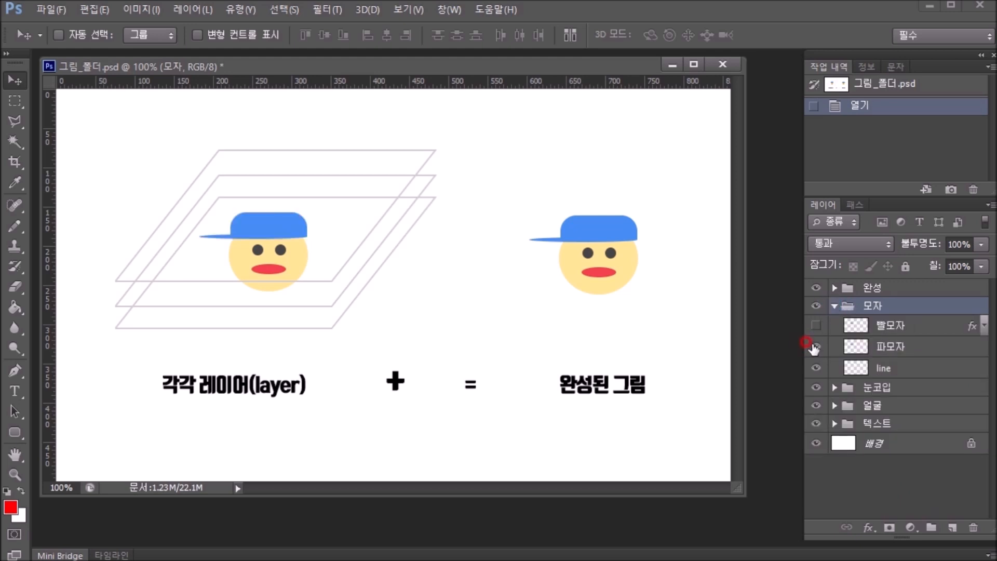
click(815, 325)
click(815, 326)
click(816, 368)
click(816, 368)
click(834, 306)
click(834, 305)
Expand the 눈코입 group, hide its 입, 오른쪽 눈 and 왼쪽눈 layers, and toggle the line layer's visibility repeatedly.
click(878, 387)
click(834, 387)
click(815, 406)
click(815, 427)
click(816, 448)
click(816, 470)
click(816, 470)
click(816, 471)
click(816, 471)
click(816, 471)
click(816, 471)
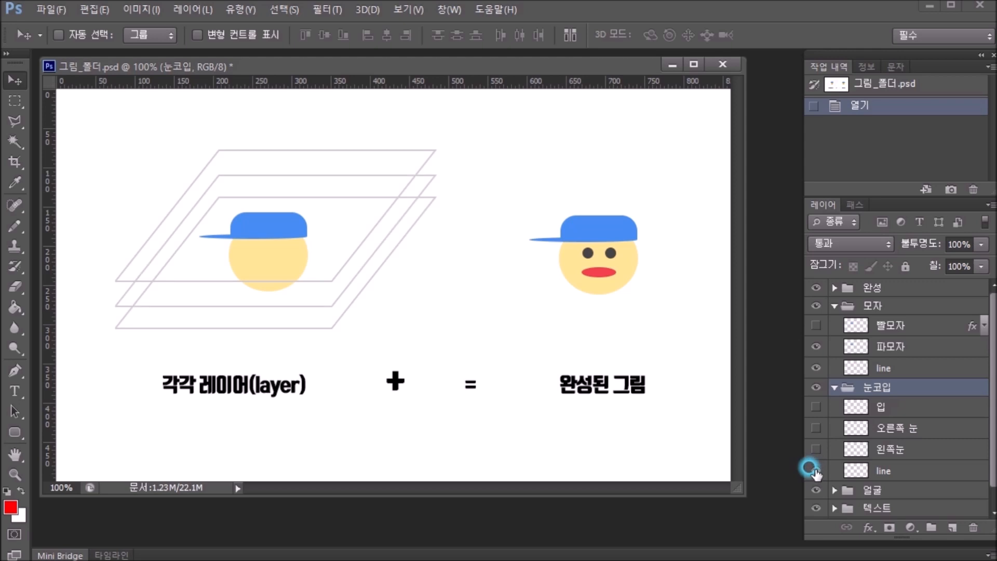
Show the 왼쪽눈, 오른쪽 눈 and 입 layers again and collapse the 눈코입 and 모자 groups.
click(816, 449)
click(816, 428)
click(816, 406)
click(835, 388)
click(835, 306)
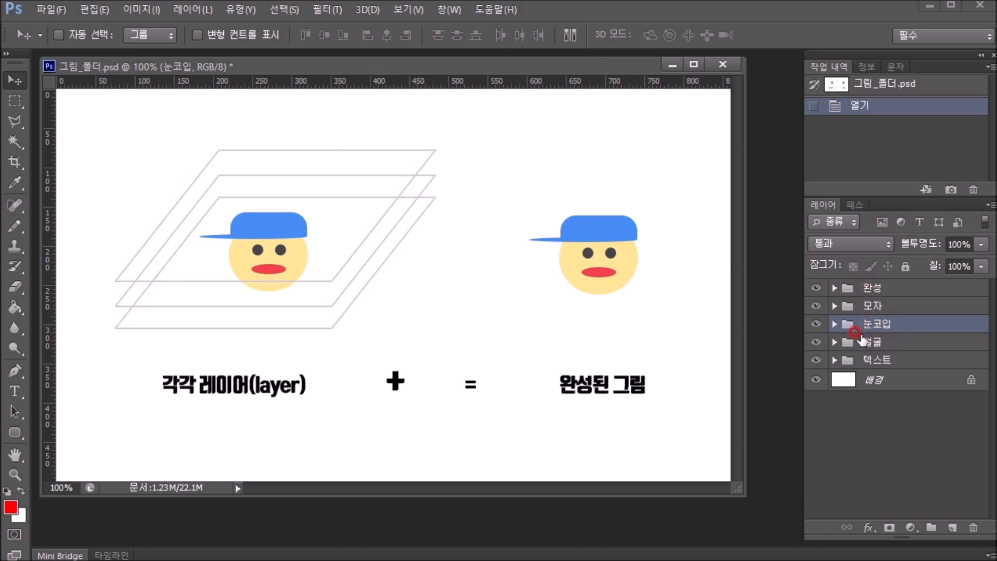
Hide and show the whole 얼굴 group, and select it.
click(816, 341)
click(816, 341)
click(873, 342)
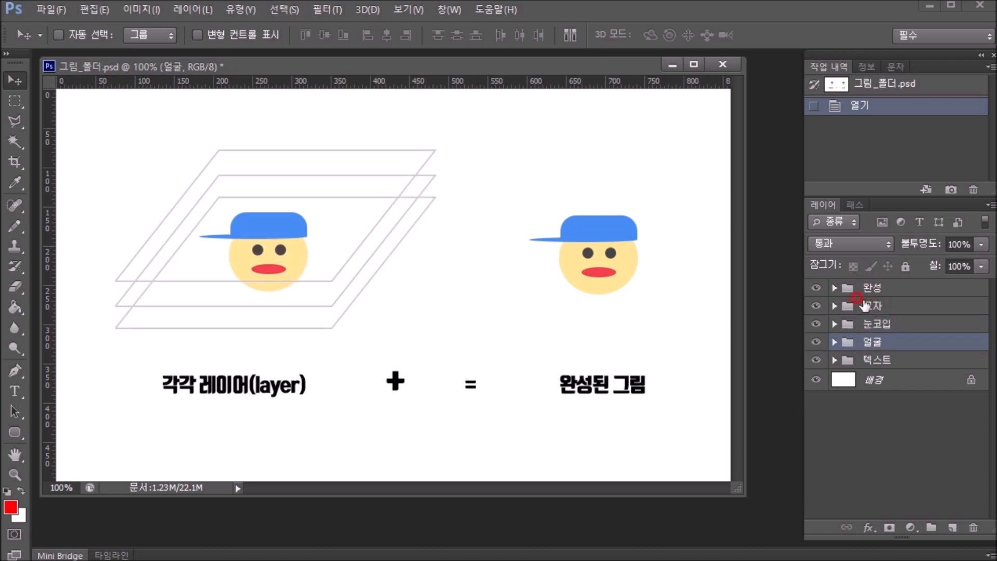
Expand the 완성, 모자, 눈코입, 얼굴 and 텍스트 groups and look through the full layer list.
click(833, 288)
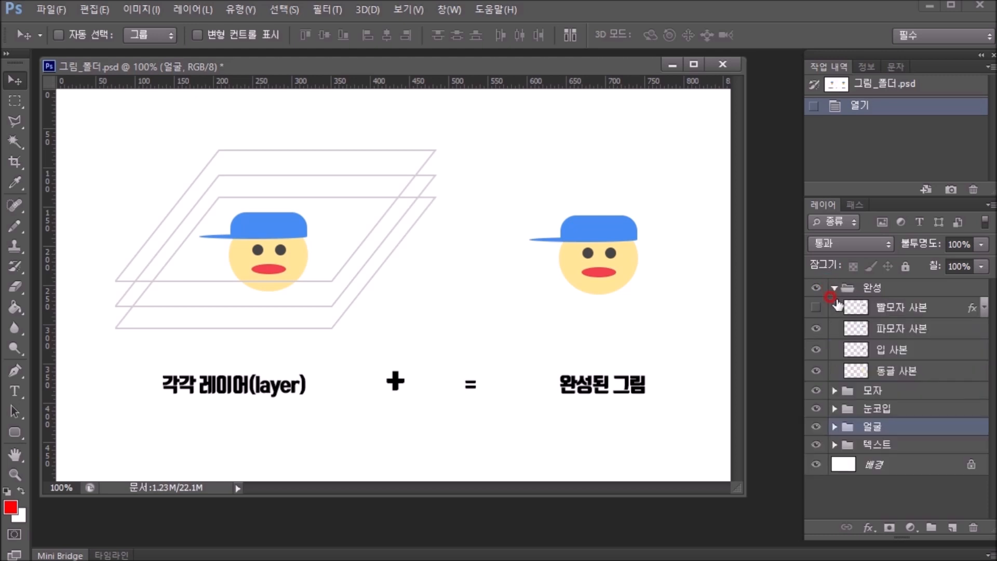
click(829, 390)
click(834, 472)
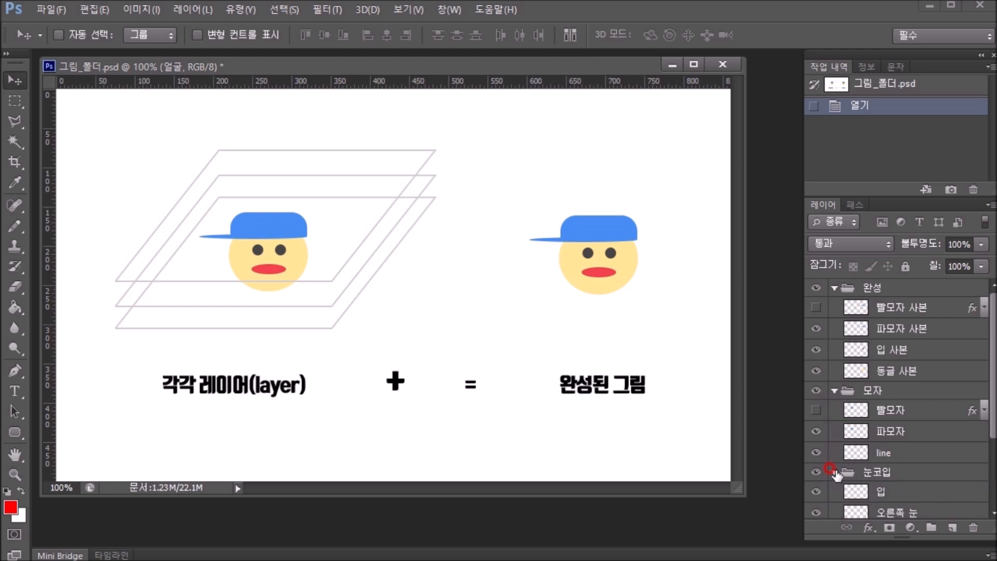
scroll(835, 474, down, 2)
click(834, 471)
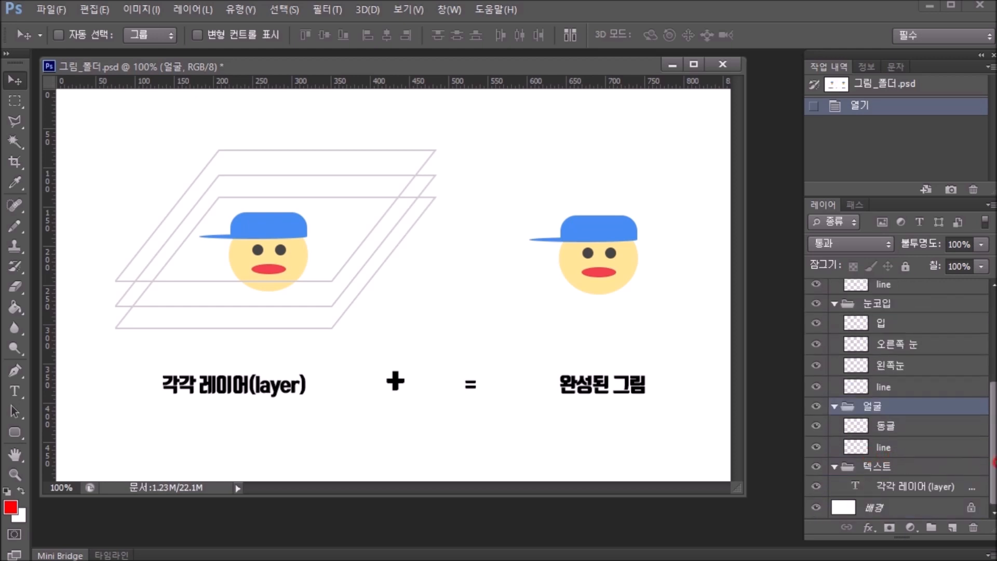
drag(992, 462, 995, 369)
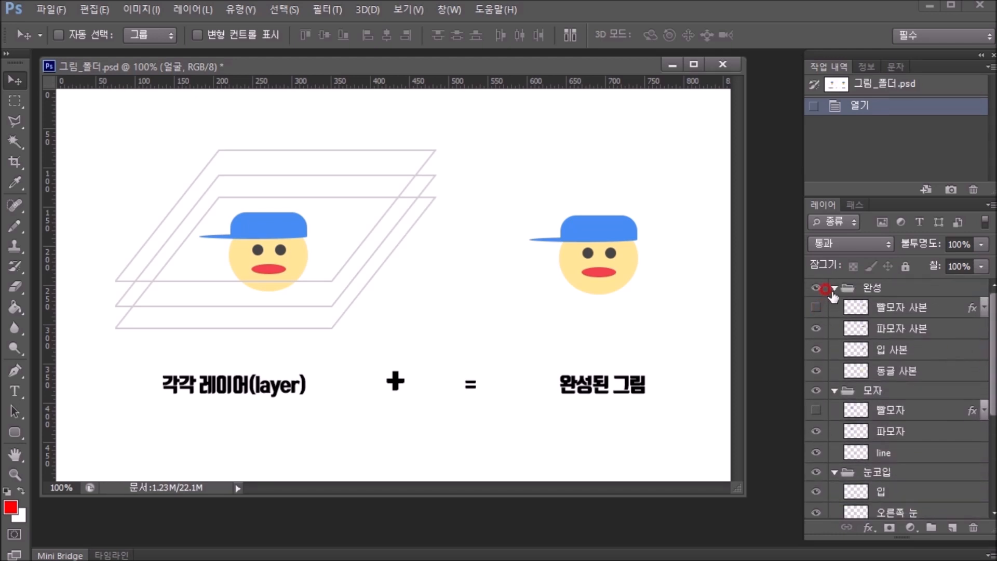
Collapse the 완성, 모자, 눈코입, 얼굴 and 텍스트 groups.
click(834, 288)
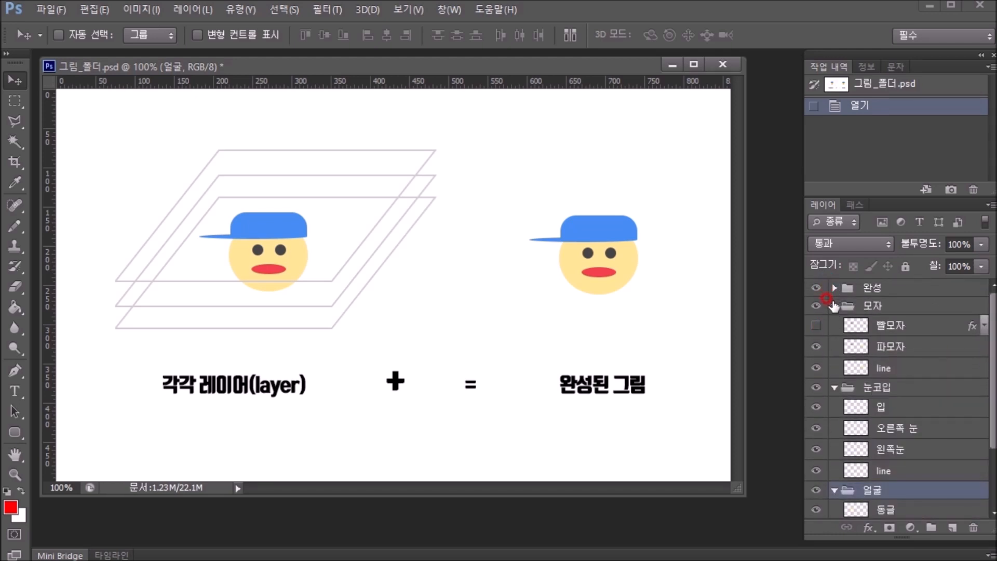
click(834, 305)
click(834, 324)
click(834, 341)
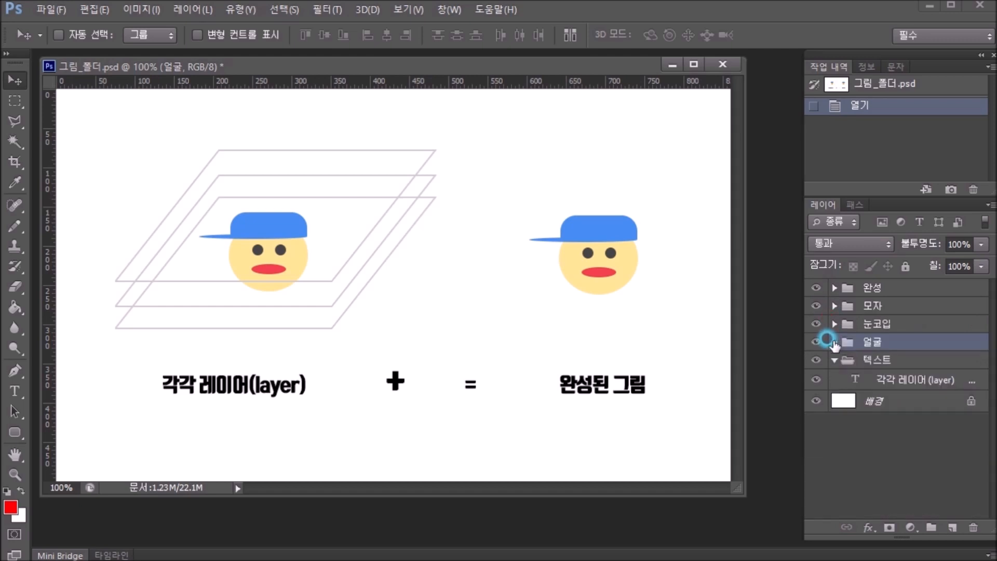
click(834, 360)
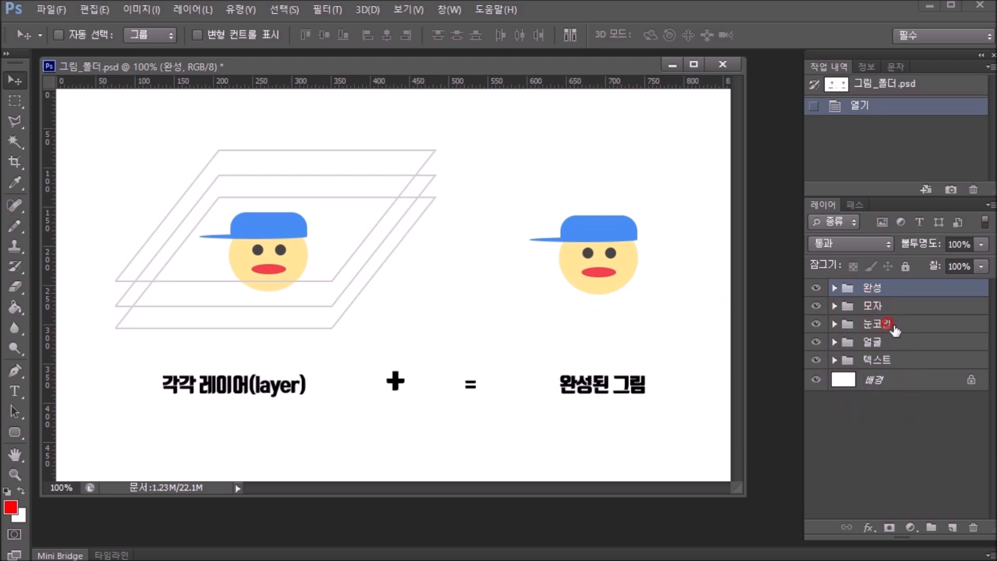
Hide and show the 입 layer inside the 눈코입 group, and select the collapsed 눈코입 and 완성 groups in turn.
click(833, 325)
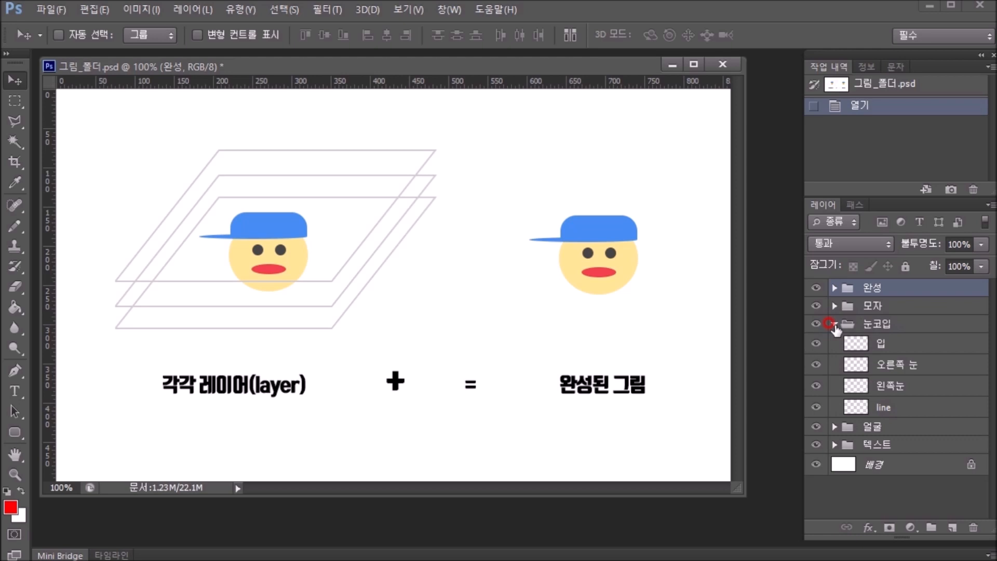
click(815, 343)
click(815, 343)
click(834, 324)
click(883, 324)
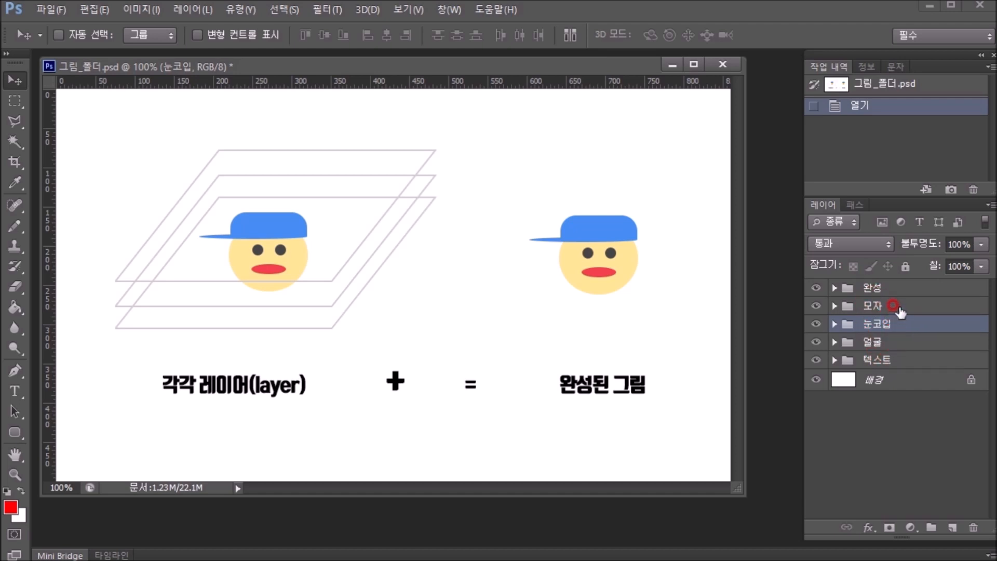
click(882, 293)
click(874, 277)
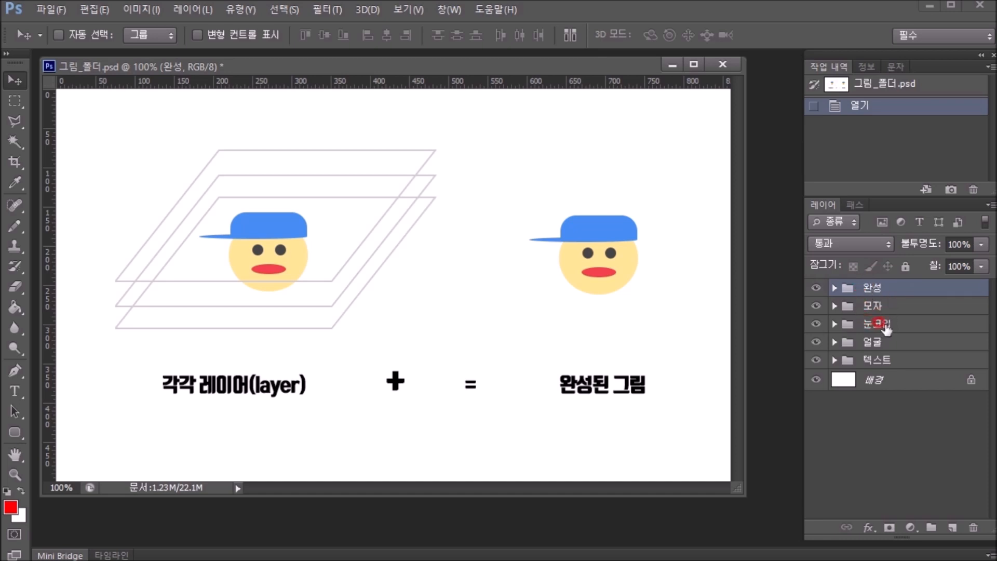
Select the 눈코입, 얼굴, 텍스트, 완성 and 모자 groups in turn directly from their artwork on the canvas.
ctrl+click(270, 273)
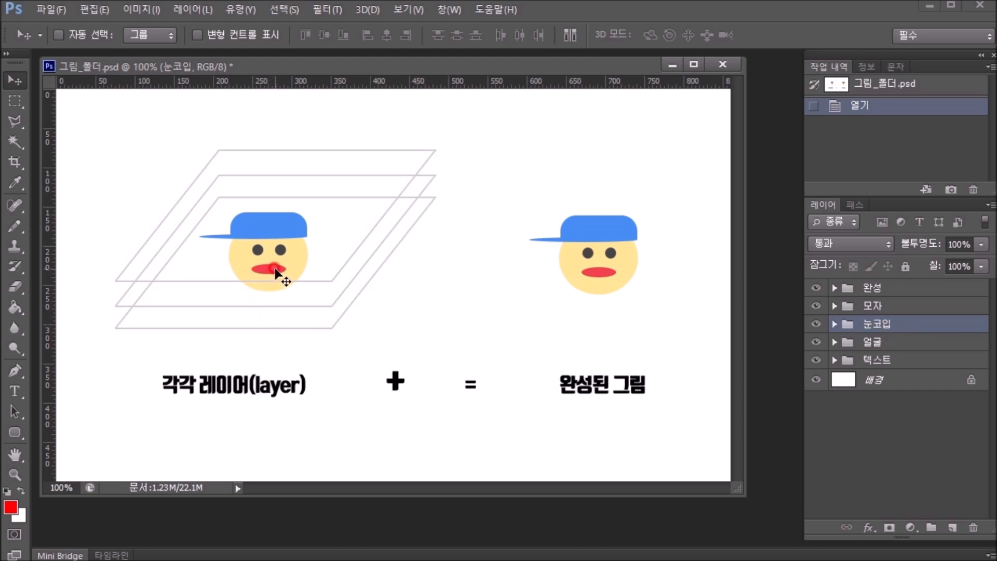
ctrl+click(295, 261)
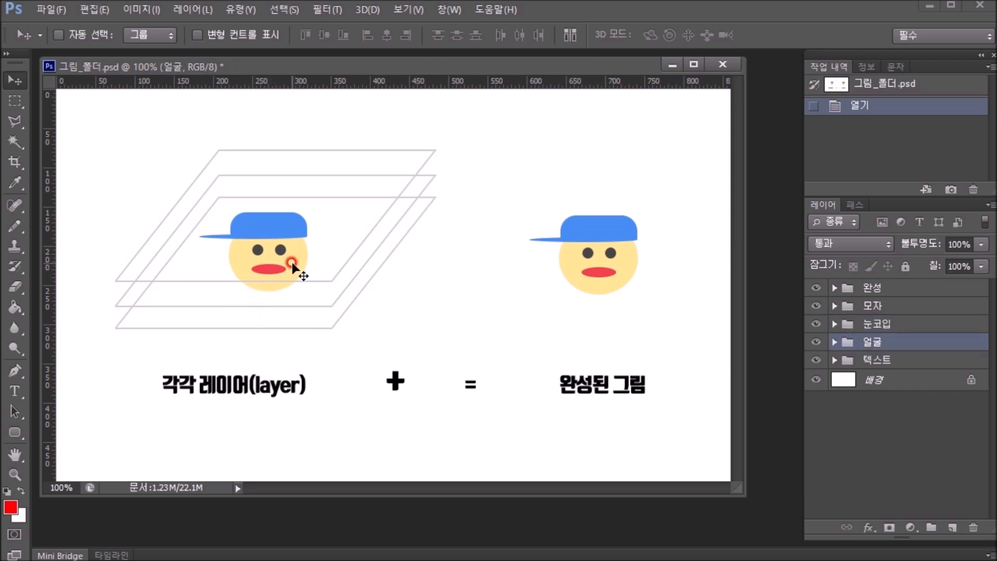
ctrl+click(393, 380)
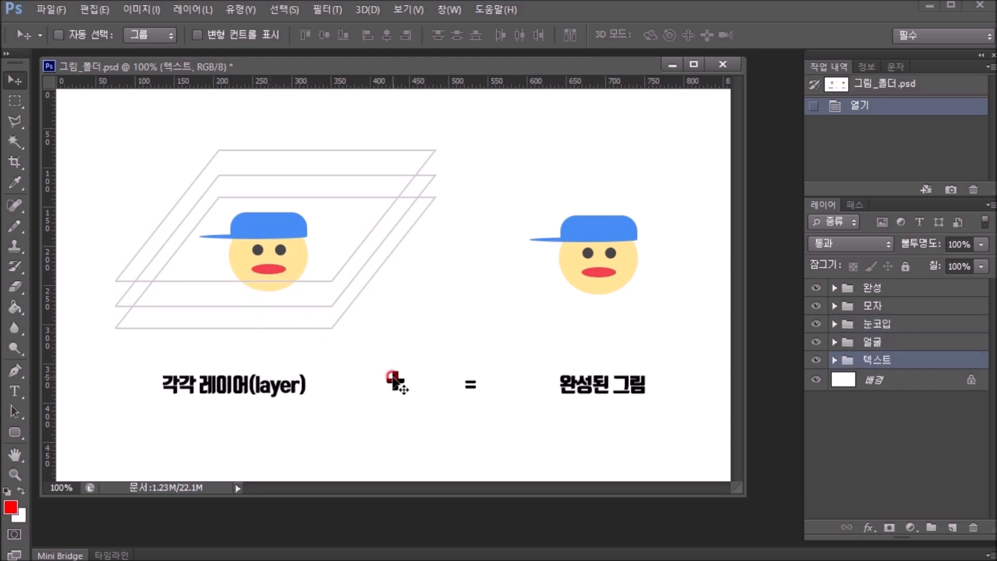
ctrl+click(295, 268)
ctrl+click(592, 261)
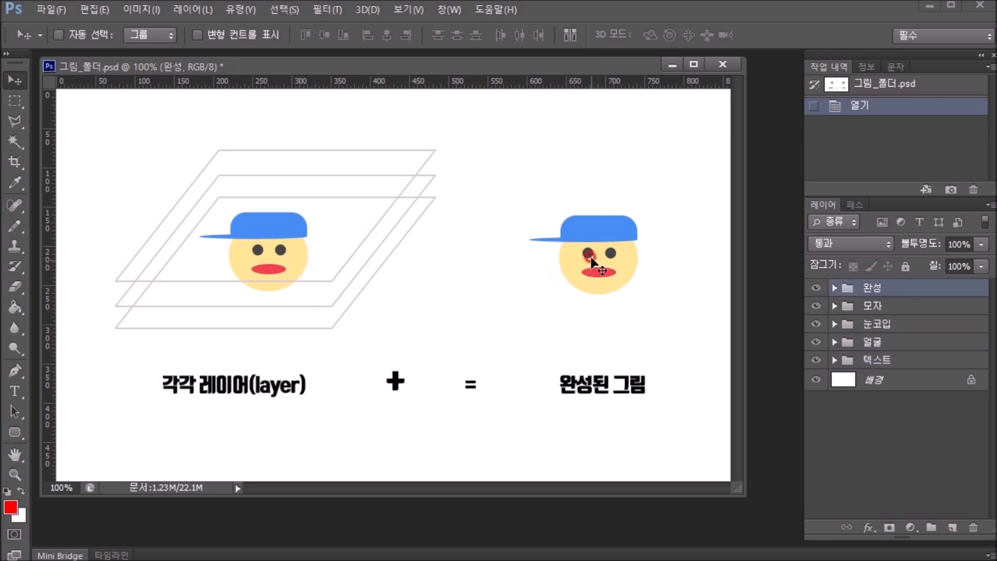
ctrl+click(272, 219)
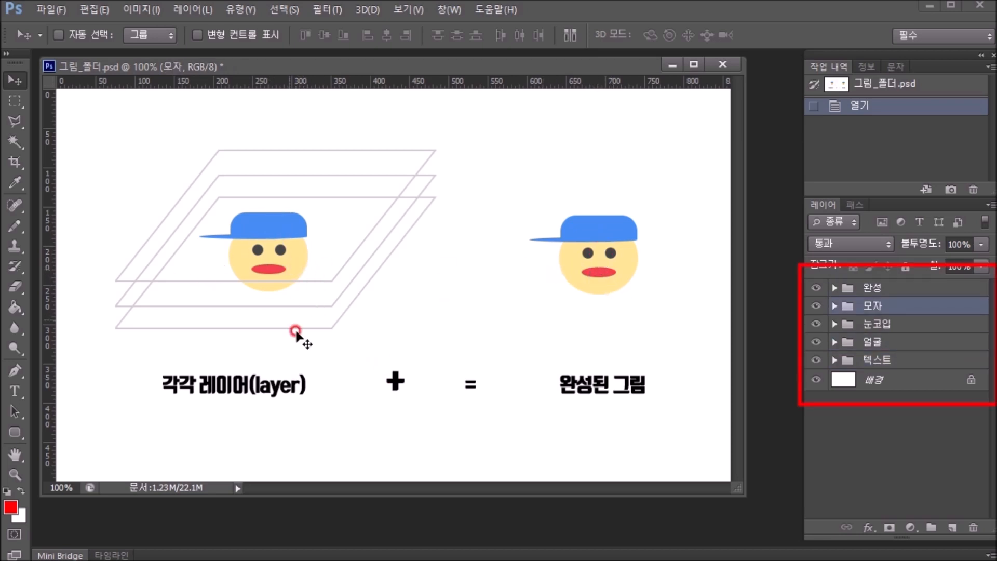
Select groups again from the canvas artwork: the plus sign, the finished drawing, the left face and hat, and finally the left mouth.
ctrl+click(392, 382)
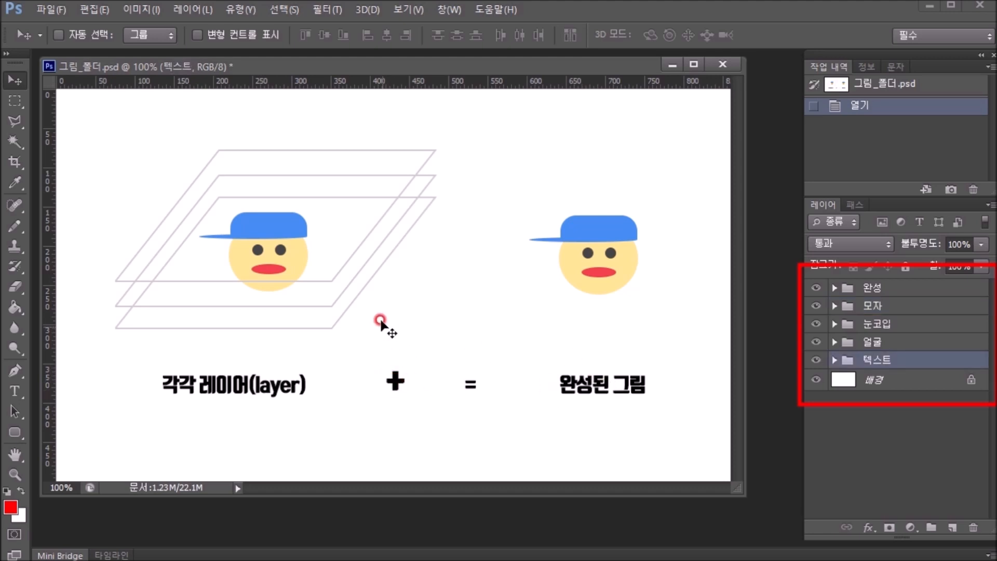
ctrl+click(589, 284)
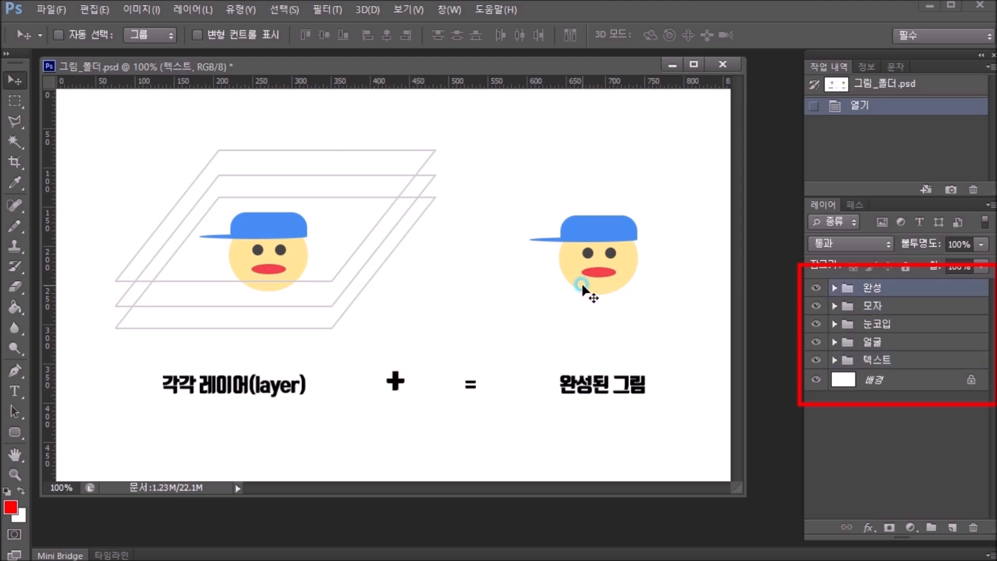
ctrl+click(285, 260)
ctrl+click(278, 225)
ctrl+click(608, 225)
ctrl+click(612, 268)
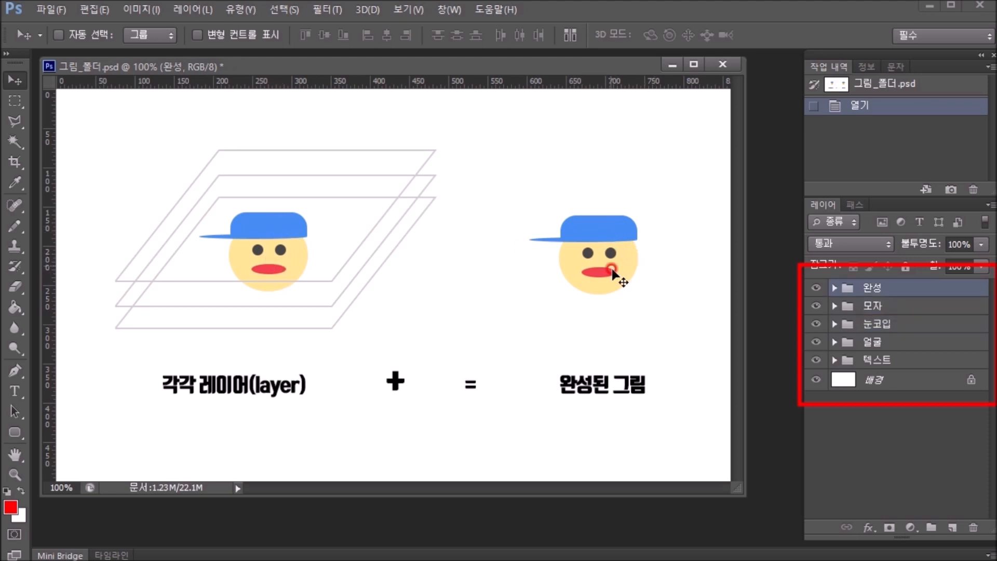
ctrl+click(271, 267)
Set the Move tool's auto-select target to 레이어, leaving the 눈코입 group collapsed after viewing its layers.
click(846, 323)
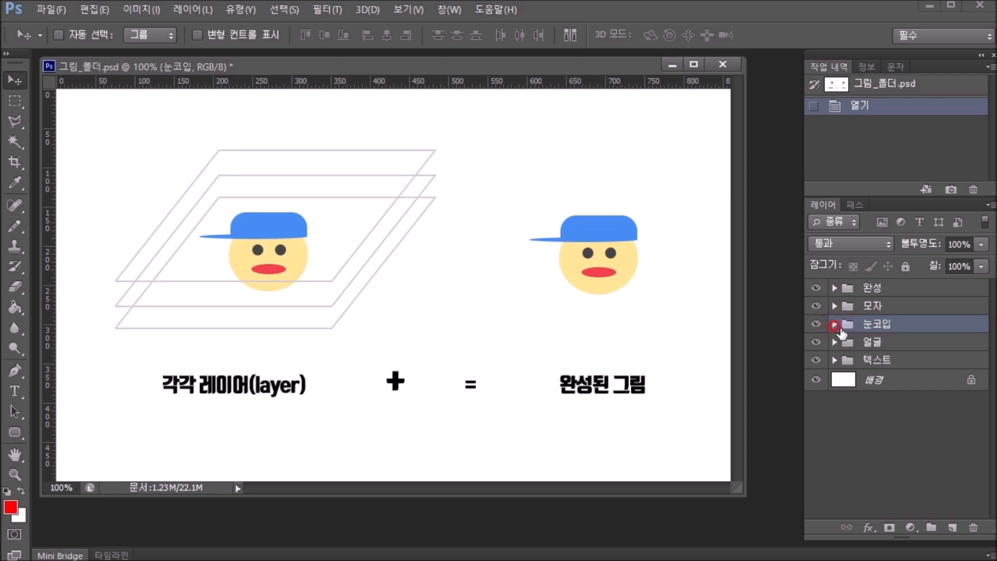
click(834, 324)
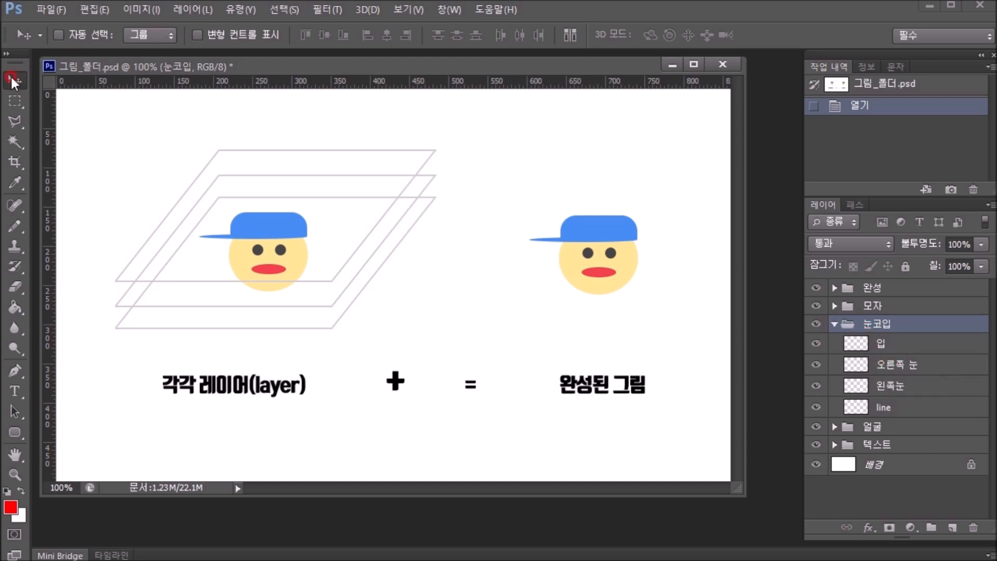
click(155, 35)
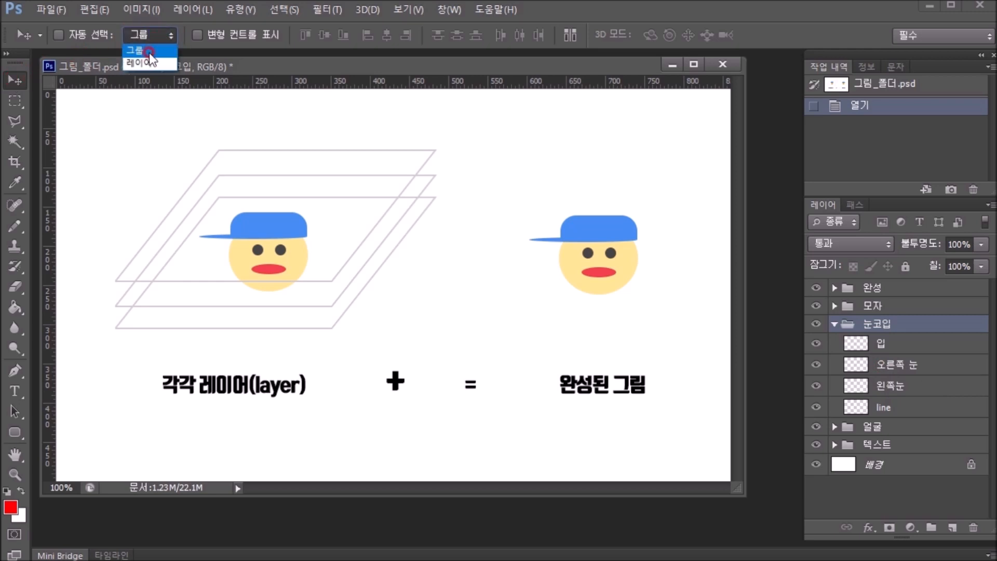
click(150, 63)
click(834, 323)
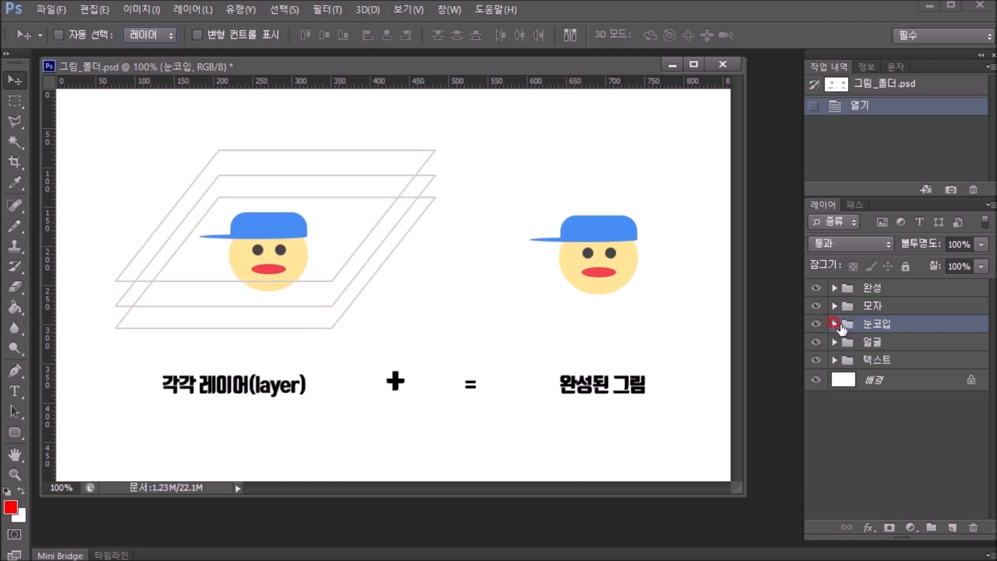
Select the 완성 group, and select the individual 입 layer directly from the left mouth on the canvas.
click(870, 290)
click(270, 269)
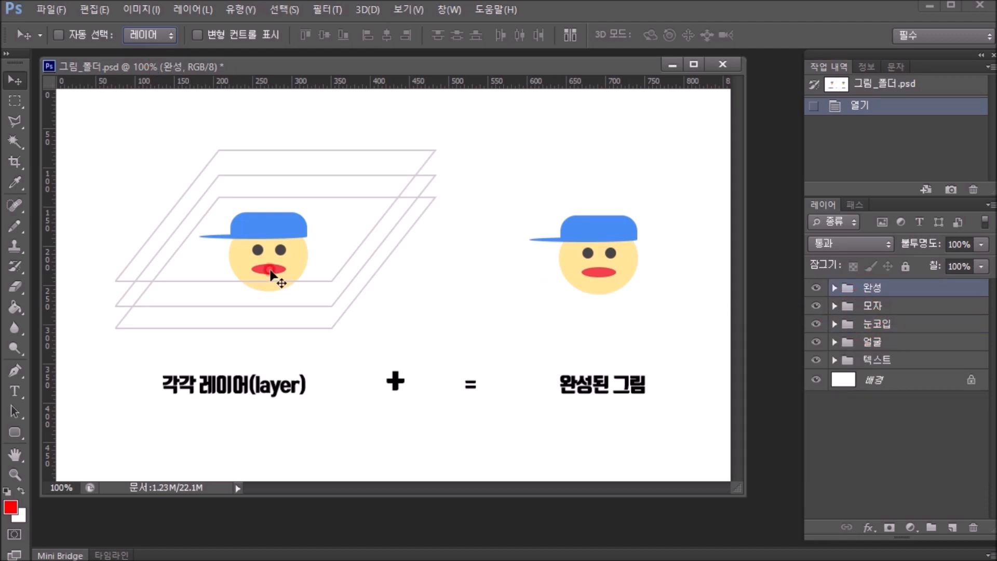
click(785, 378)
click(266, 270)
ctrl+click(266, 270)
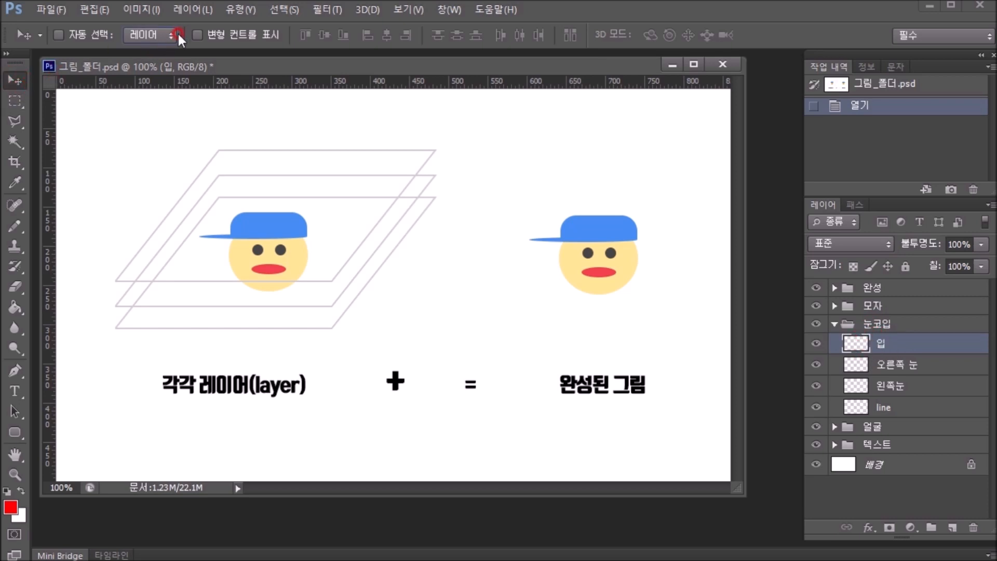
Switch the Move tool's auto-select target back and forth between 그룹 and 레이어.
click(161, 31)
click(155, 51)
click(160, 33)
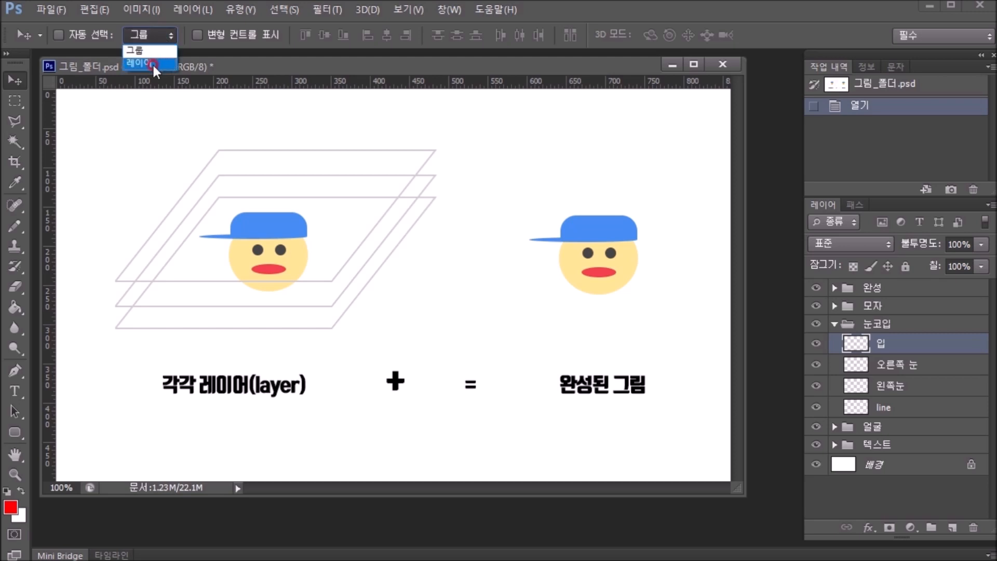
click(151, 63)
click(164, 32)
click(157, 51)
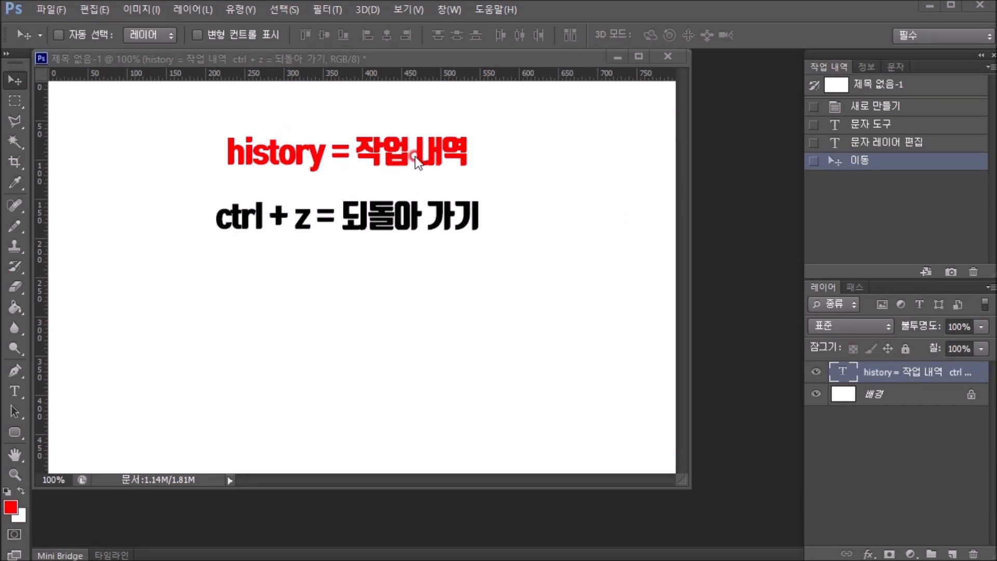
Add two new empty layers above the text layer in 제목 없음-1, and delete the upper one.
mouse_move(803, 52)
mouse_down()
mouse_move(991, 216)
mouse_move(991, 279)
mouse_up()
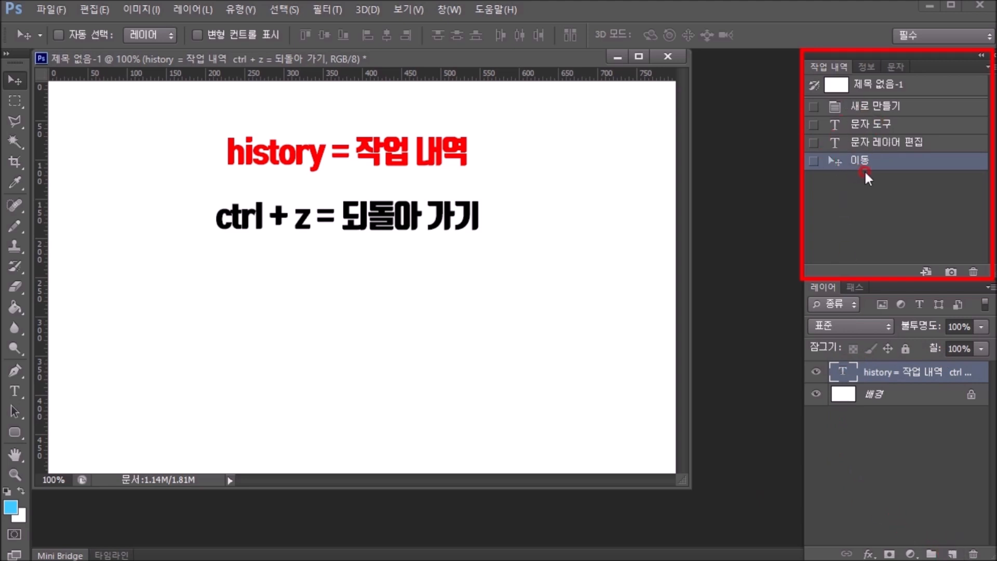
click(952, 555)
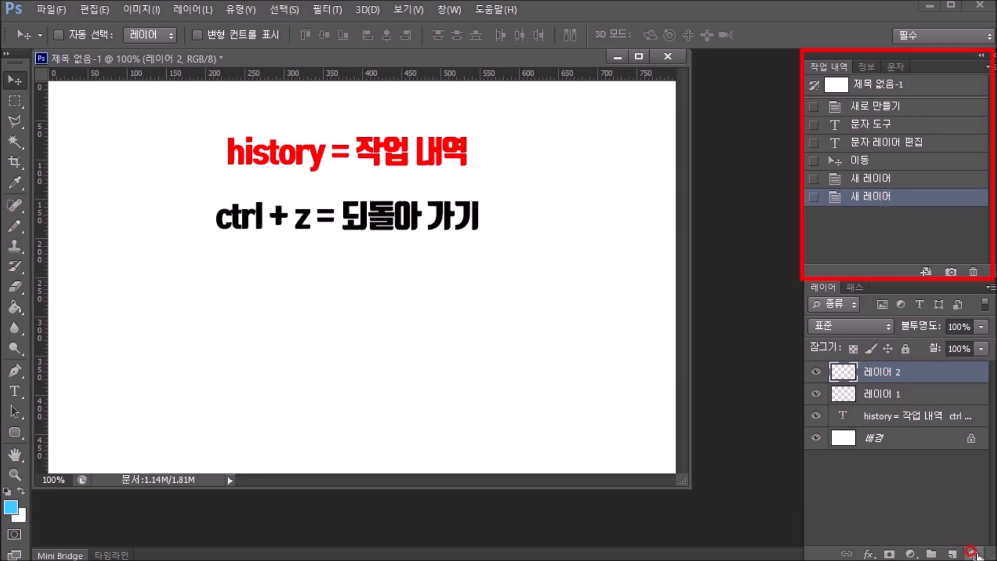
click(972, 553)
click(457, 221)
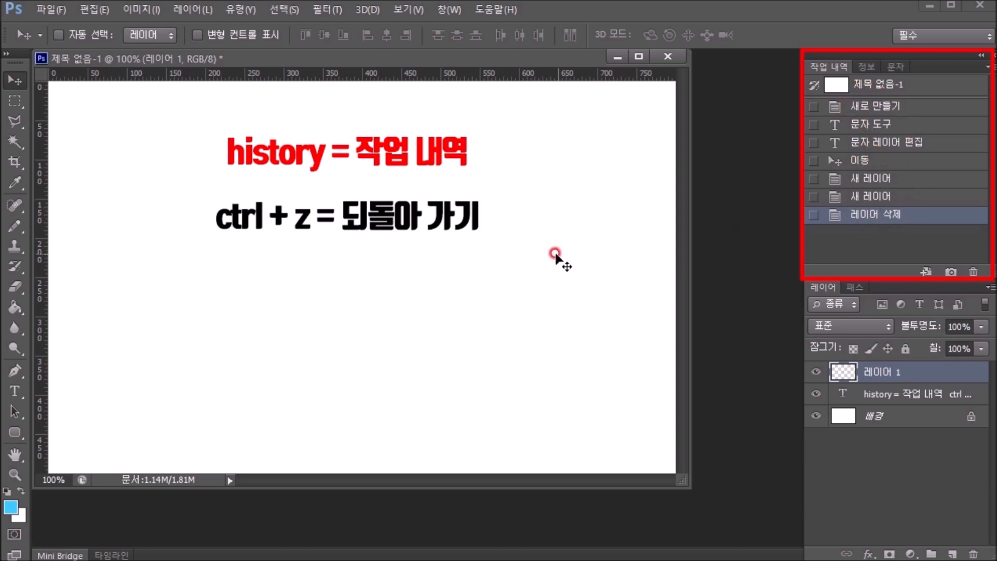
Undo and redo the layer deletion repeatedly.
key(ctrl+z)
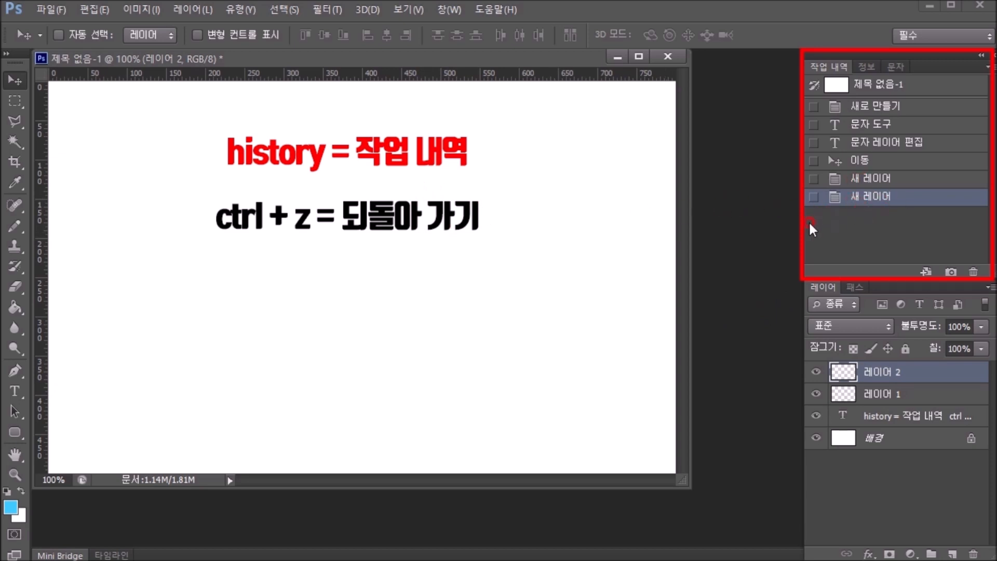
key(ctrl+z)
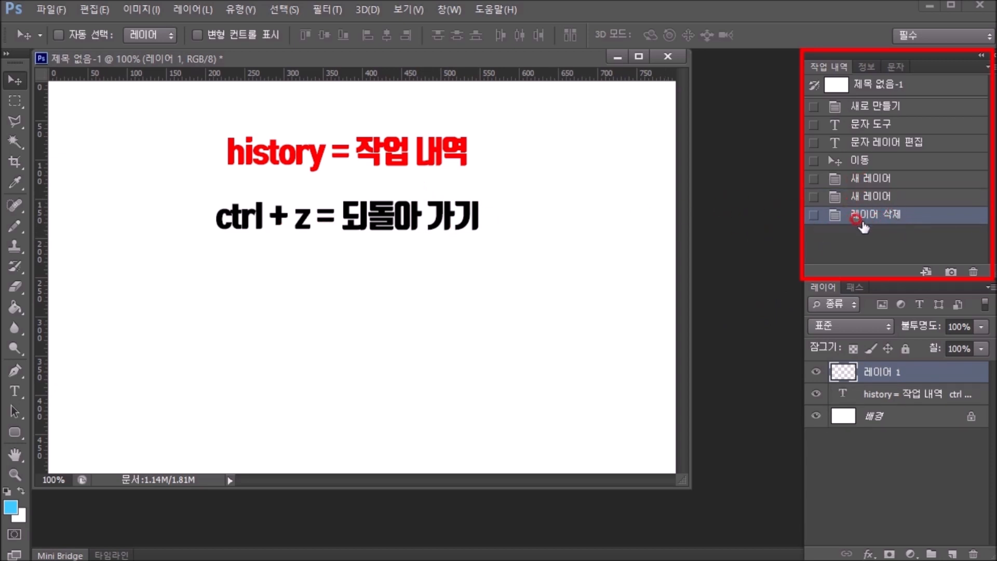
key(ctrl+z)
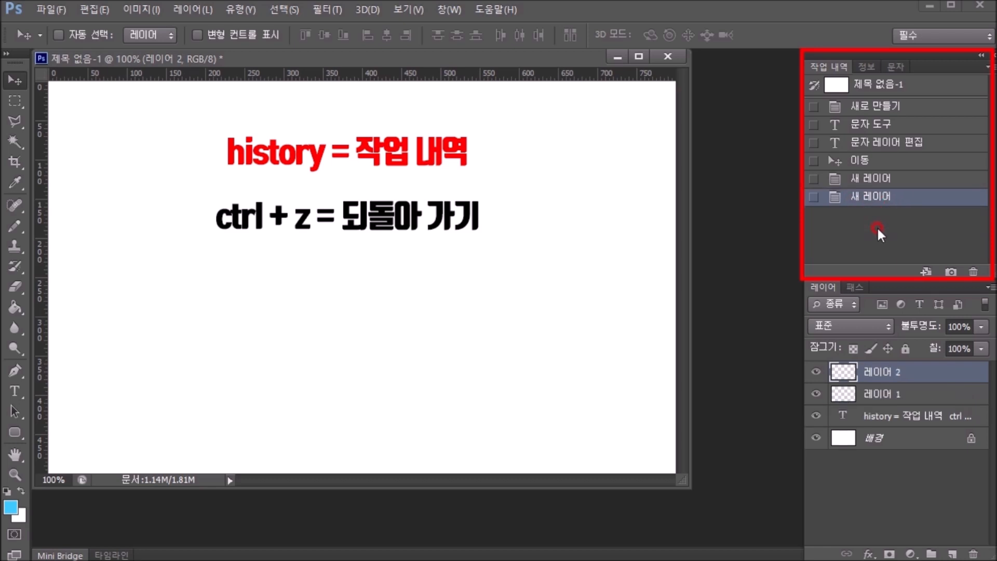
key(ctrl+z)
key(ctrl+z)
key(ctrl+z)
key(ctrl+z)
key(ctrl+z)
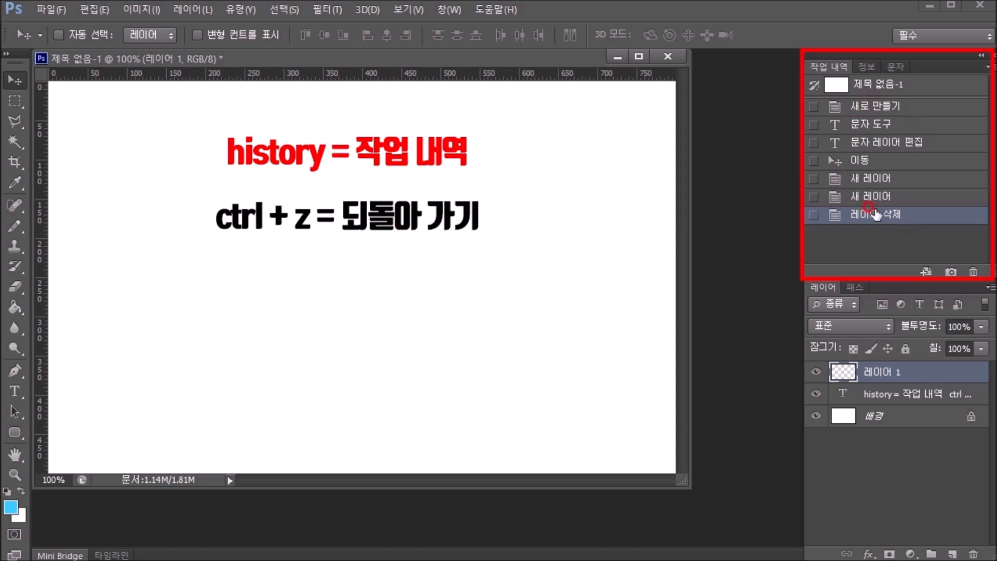
Revert the history to 문자 레이어 편집 and the 제목 없음-1 snapshot, and return to the 레이어 삭제 state.
click(881, 143)
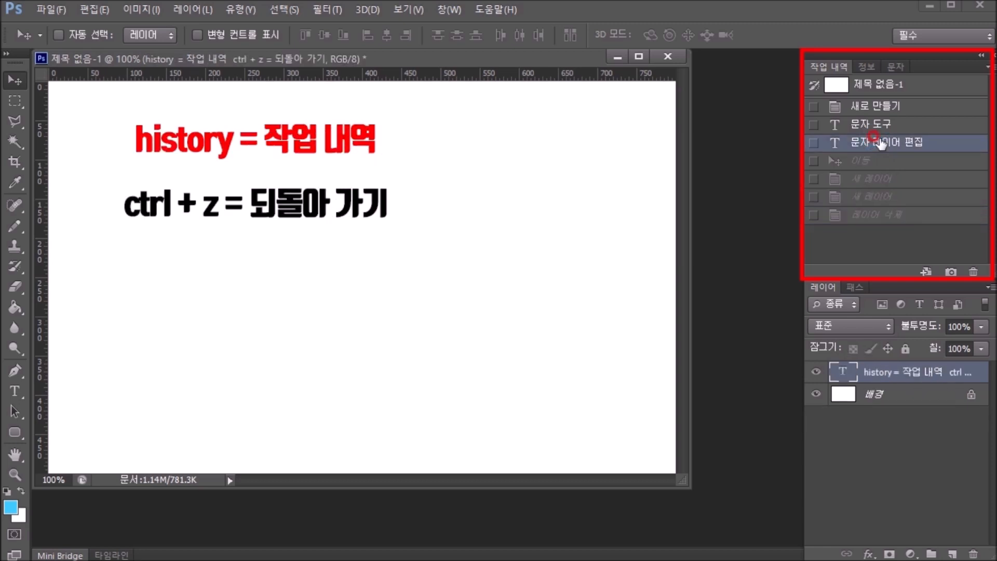
click(877, 86)
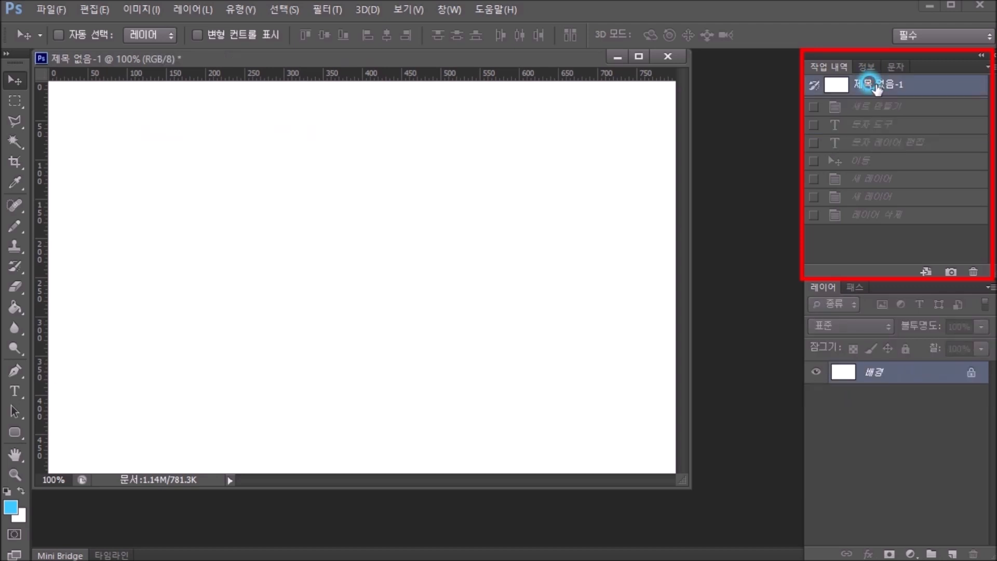
click(889, 217)
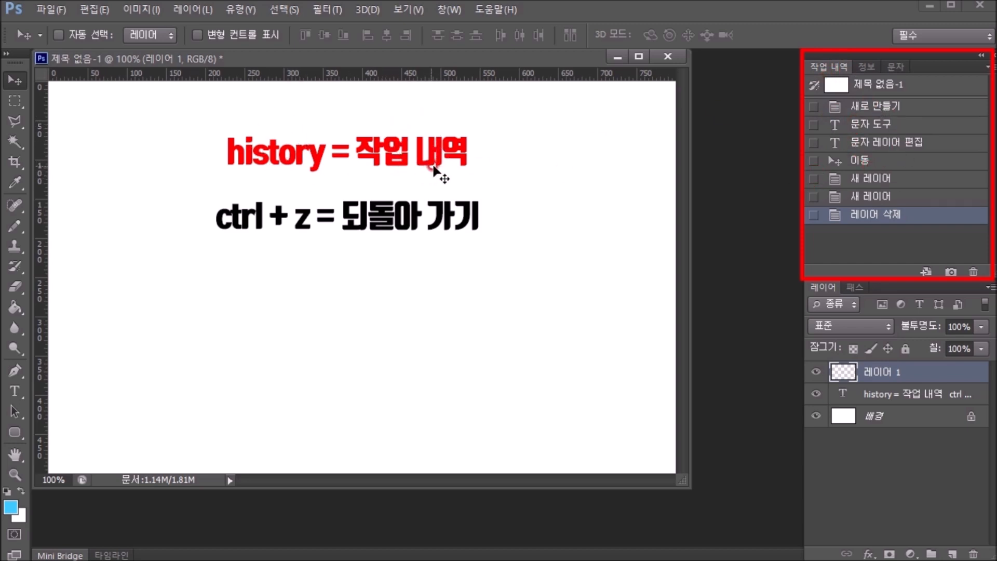
Step back through the history states to 새로 만들기, and go forward to the first 새 레이어 state.
click(874, 196)
click(869, 178)
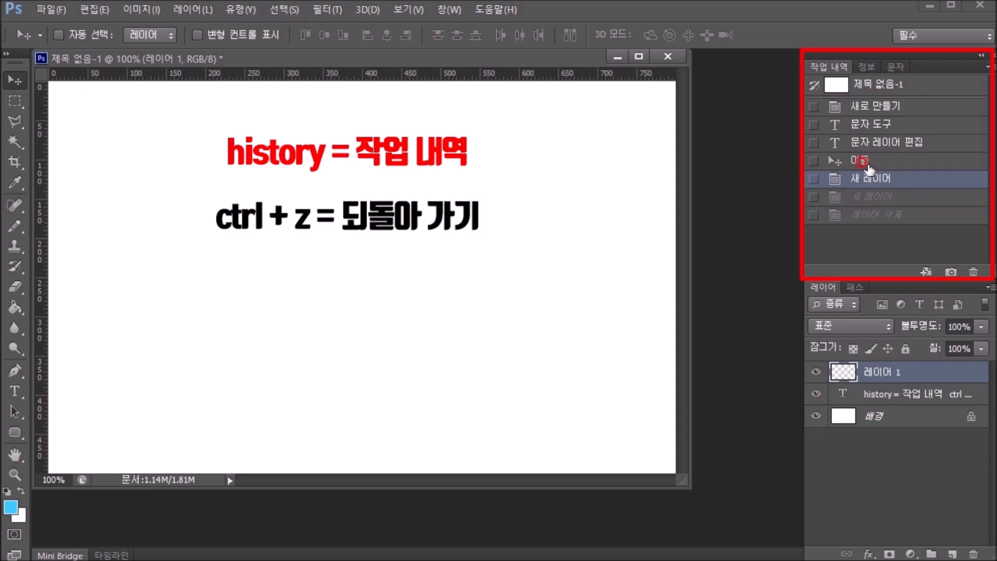
click(863, 160)
click(863, 141)
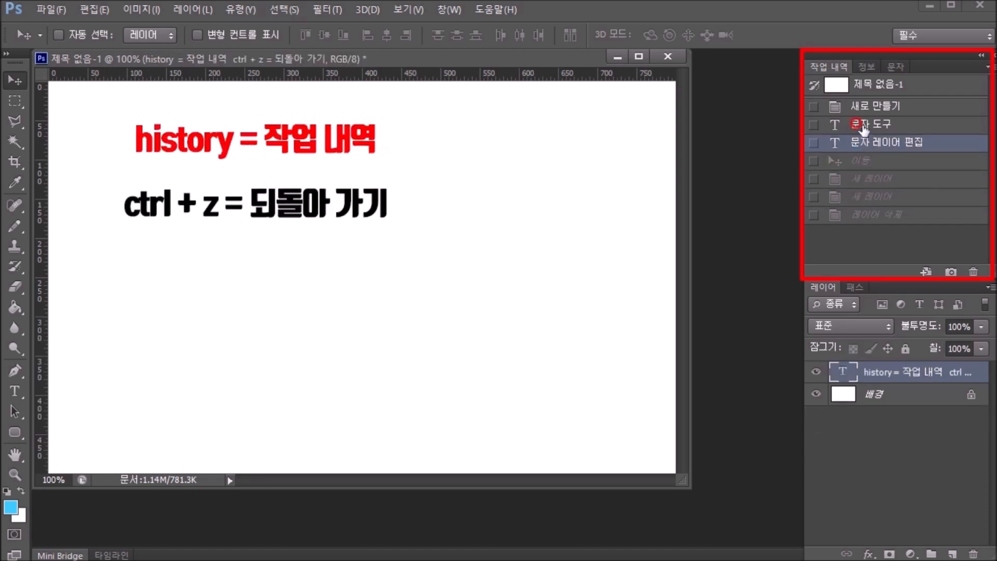
click(862, 124)
click(862, 106)
click(863, 142)
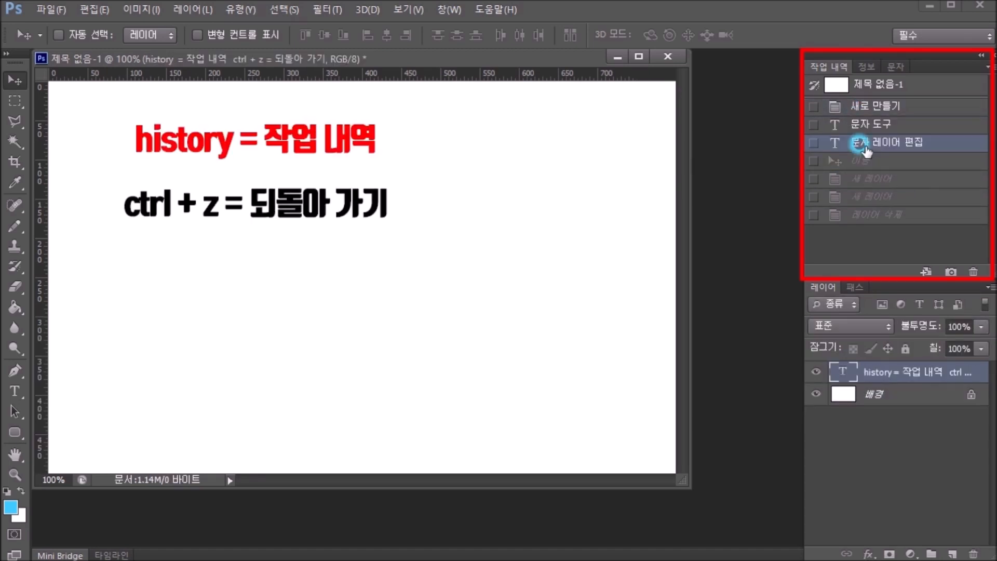
click(871, 180)
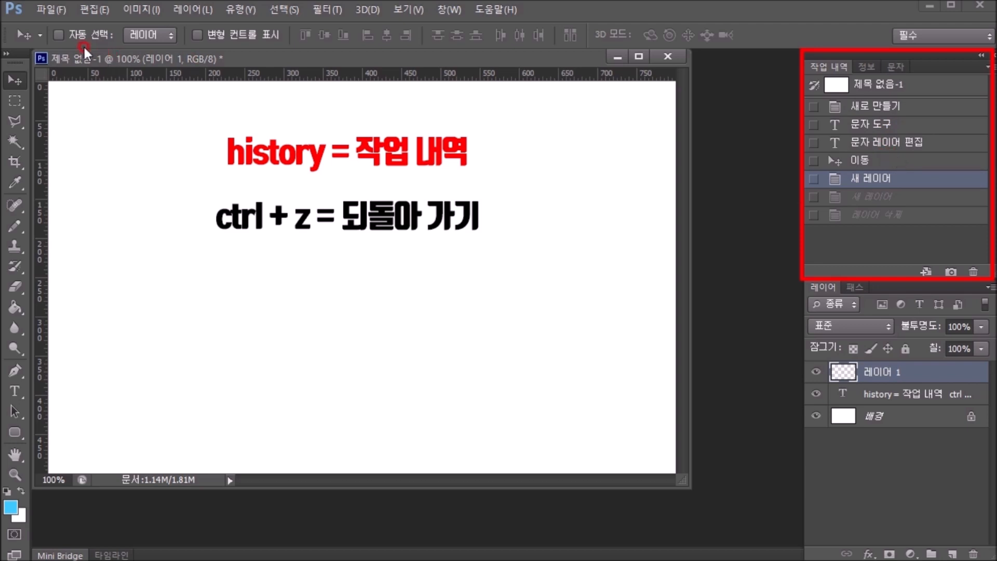
Set the number of history states to 6 in the performance preferences and apply it.
click(95, 10)
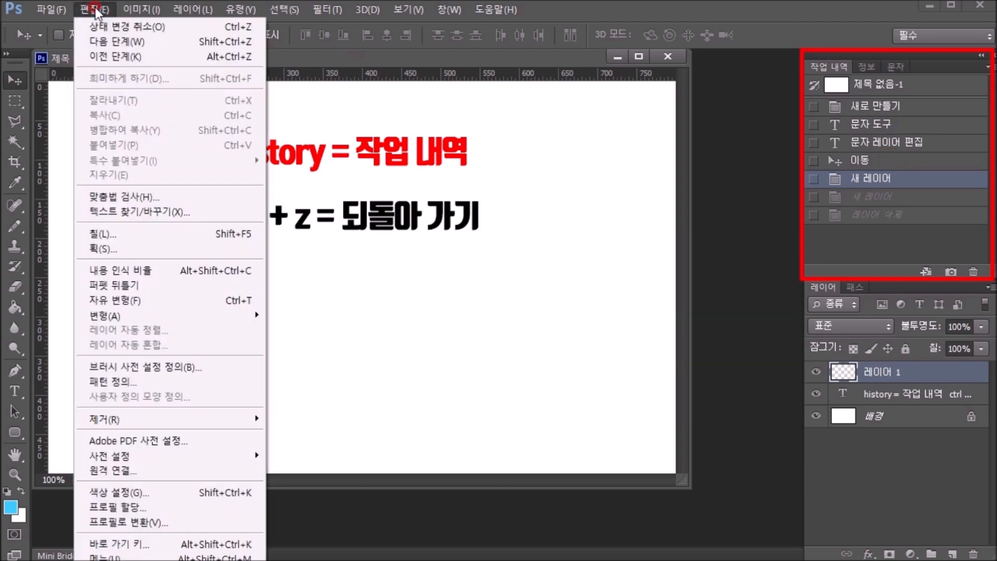
mouse_move(135, 560)
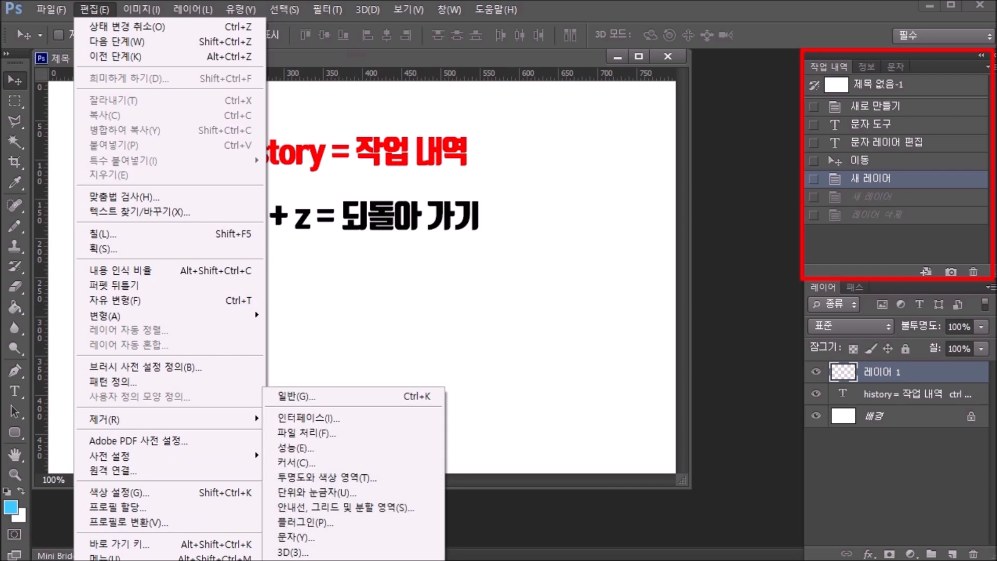
click(310, 448)
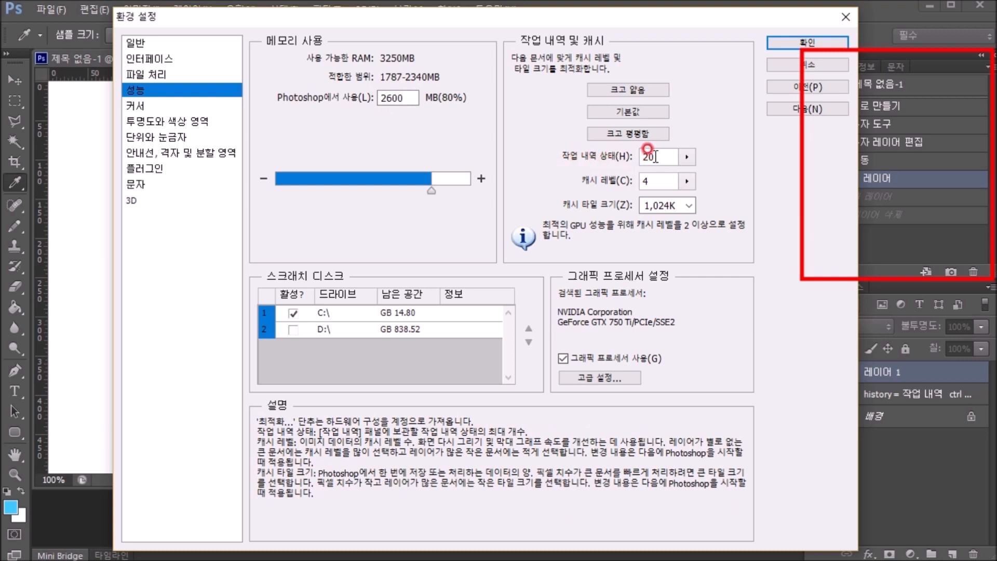
click(687, 156)
click(691, 179)
drag(665, 158, 626, 158)
text(6)
click(787, 45)
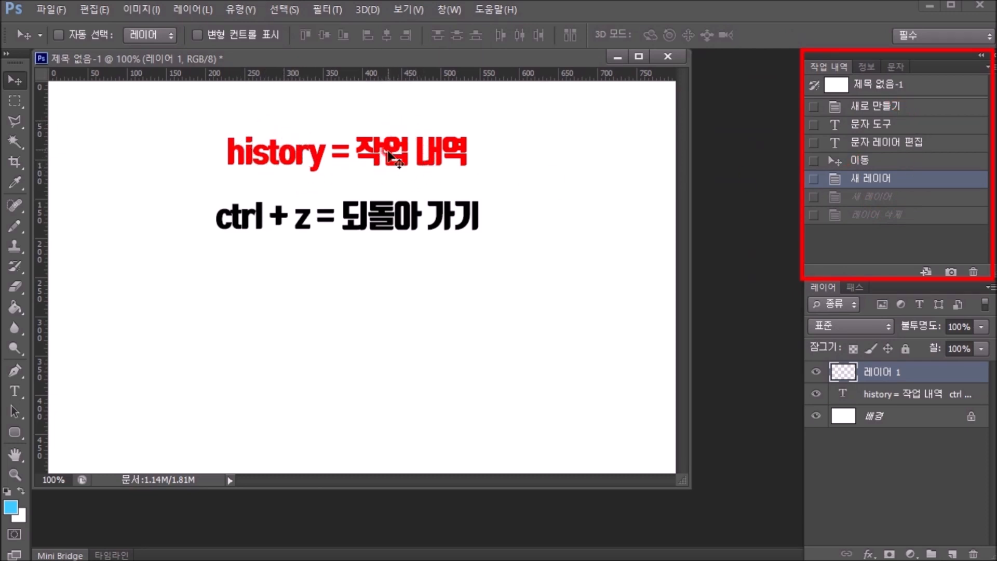
click(871, 411)
click(876, 370)
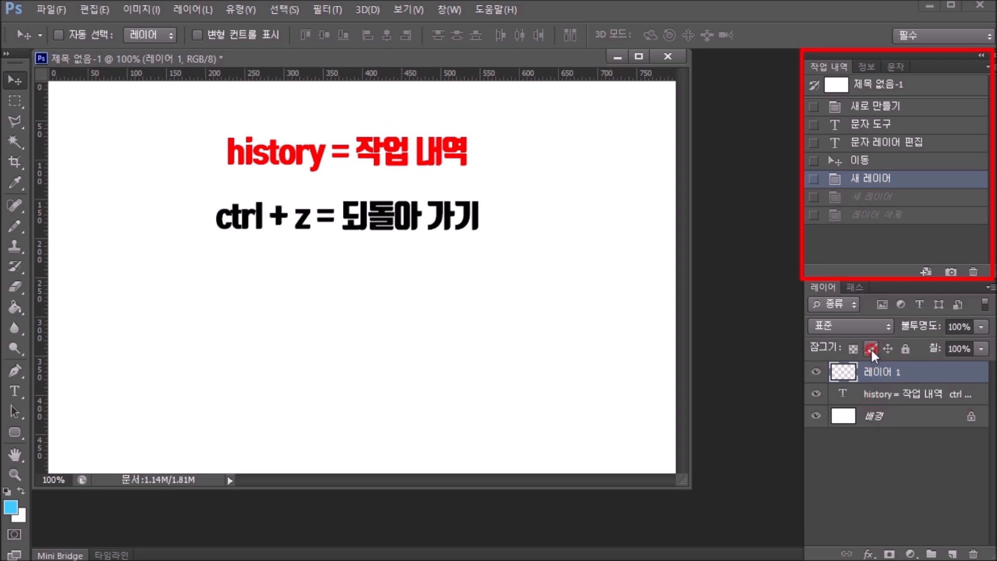